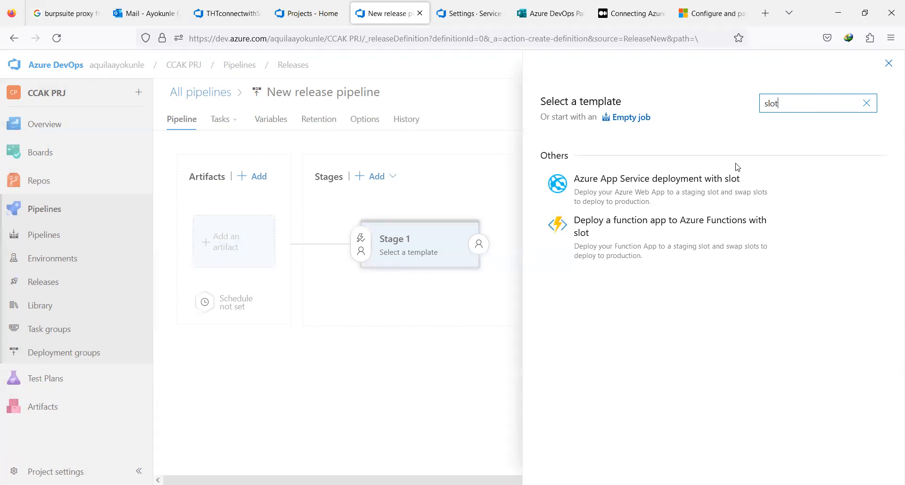
Apply the Azure App Service deployment with slot template and name the stage dvelopment
mouse_move(731, 192)
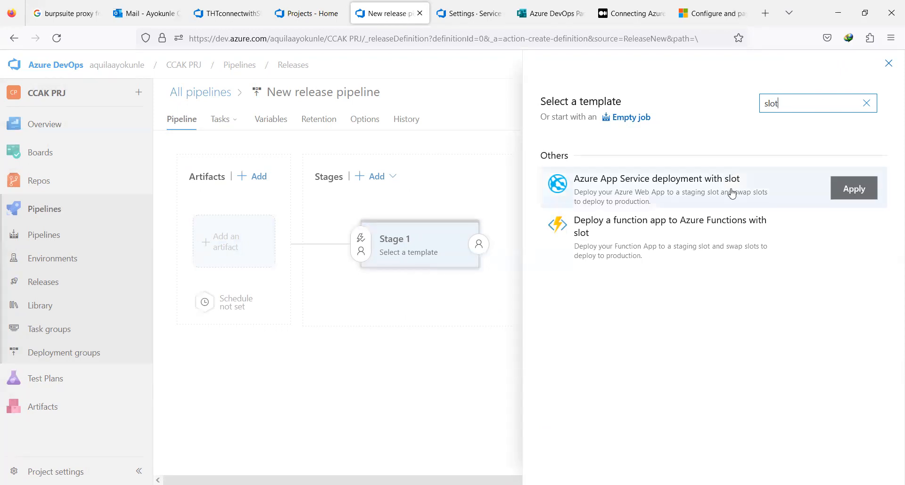
click(863, 197)
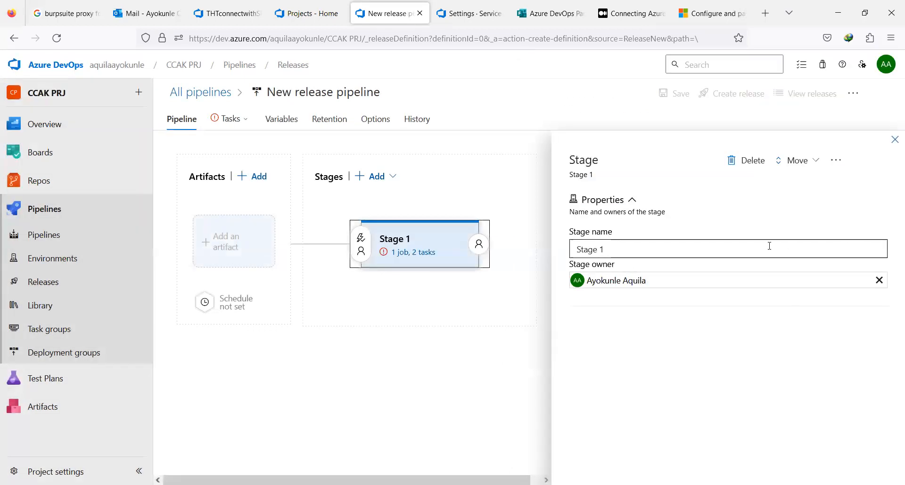
click(755, 249)
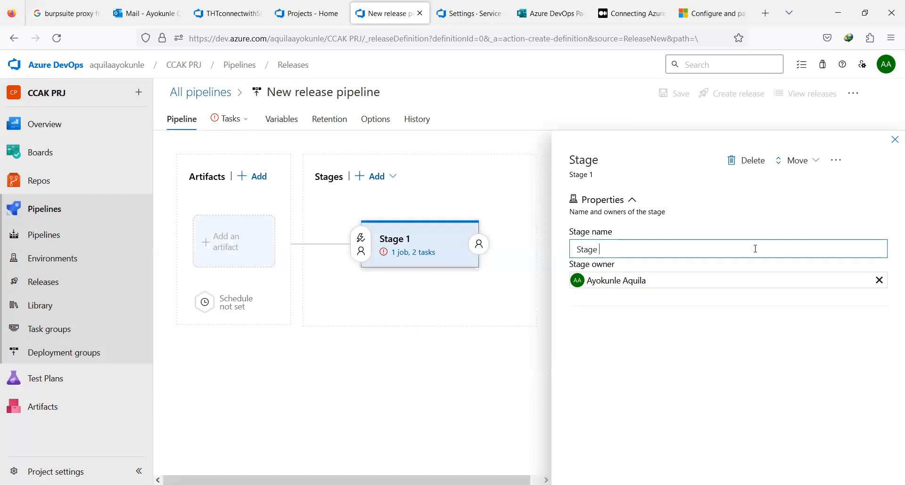
key(BackSpace)
key(BackSpace)
key(BackSpace)
key(BackSpace)
key(BackSpace)
text(dv)
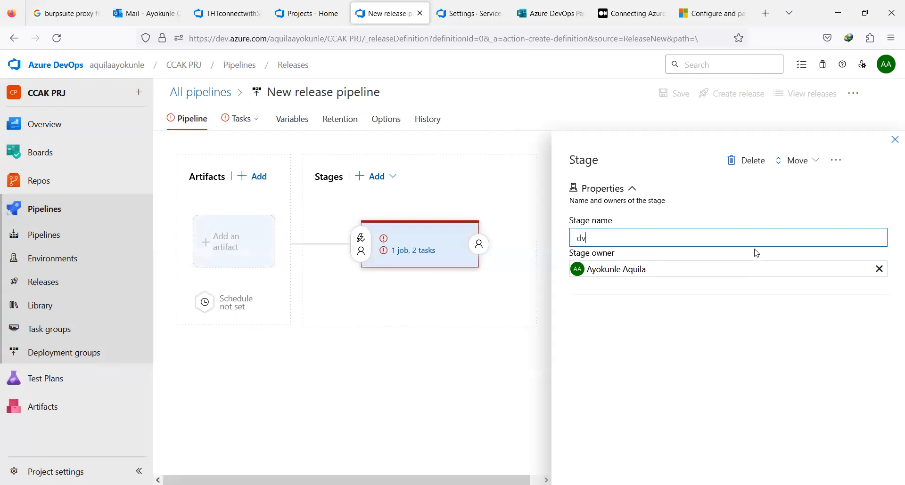
text(elopment)
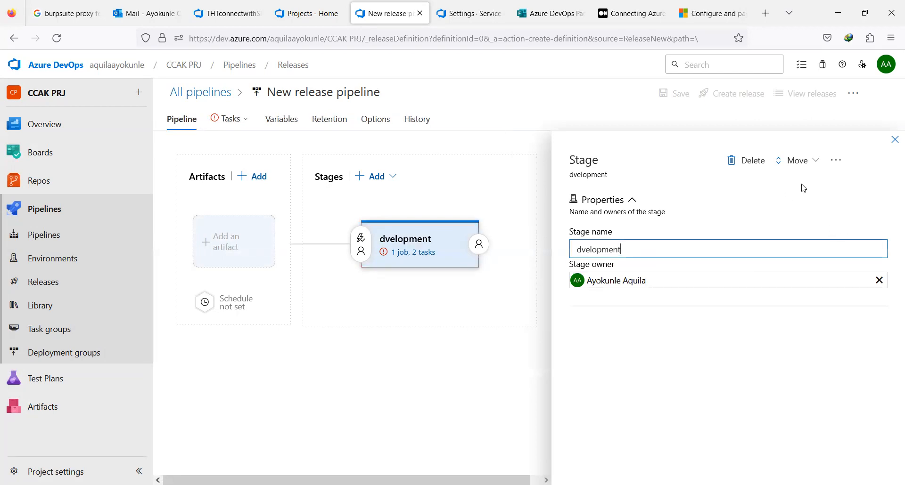
click(893, 141)
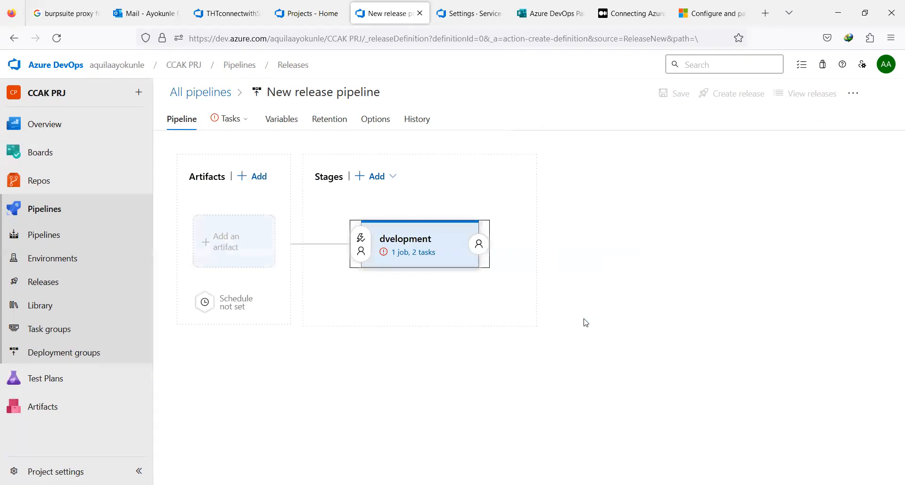
Add the latest wordpressperson.ccak1 build as the release artifact and open the stage's tasks
click(214, 241)
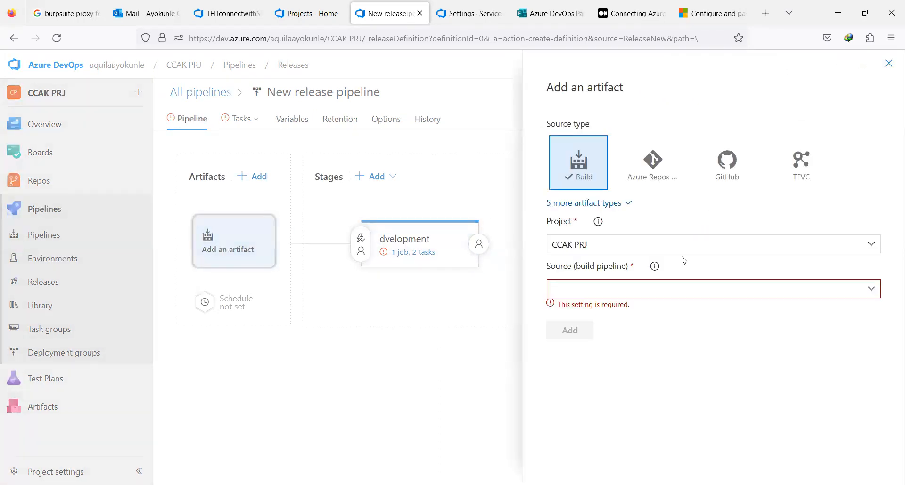
click(870, 288)
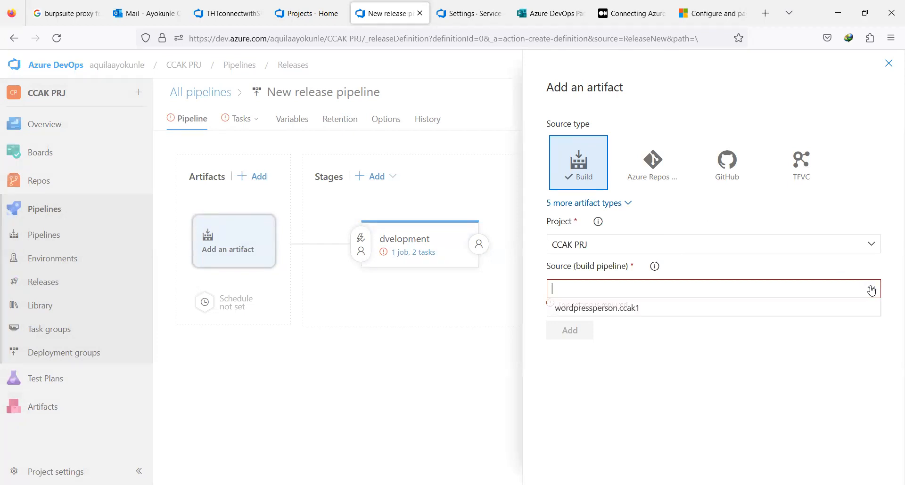
click(754, 311)
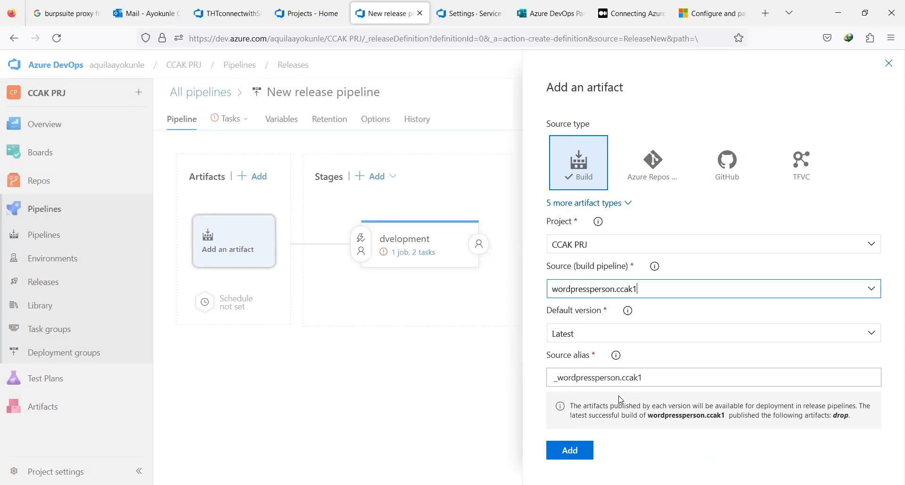
click(571, 448)
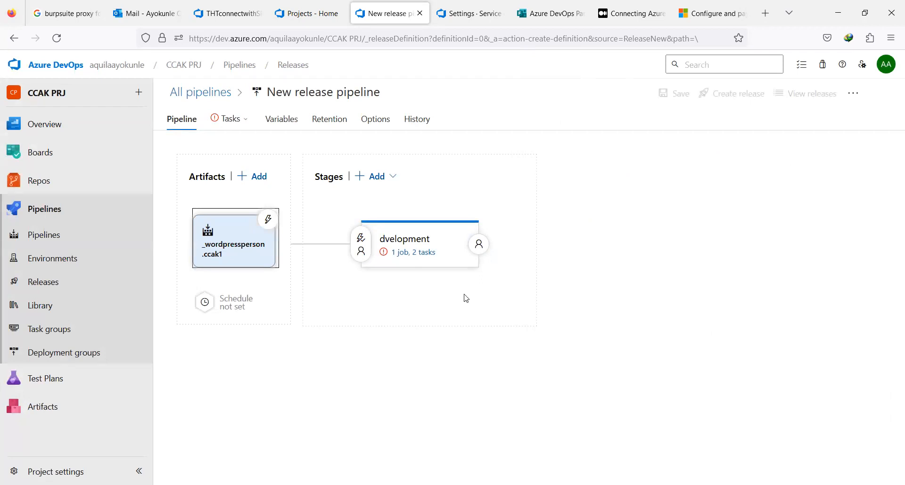
click(420, 256)
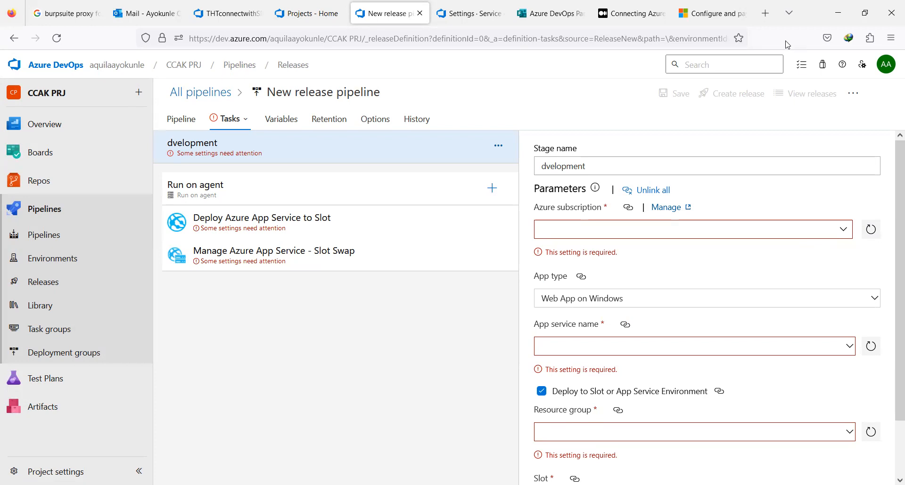
Look over the opening of the Medium article on connecting Azure DevOps with Azure, and return to the release pipeline
click(636, 18)
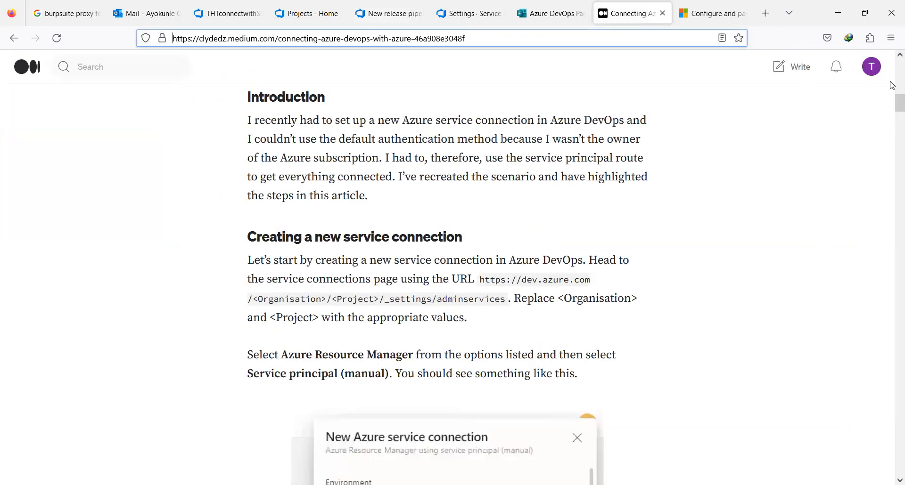
mouse_move(893, 109)
mouse_down()
mouse_move(892, 84)
mouse_move(892, 109)
mouse_up()
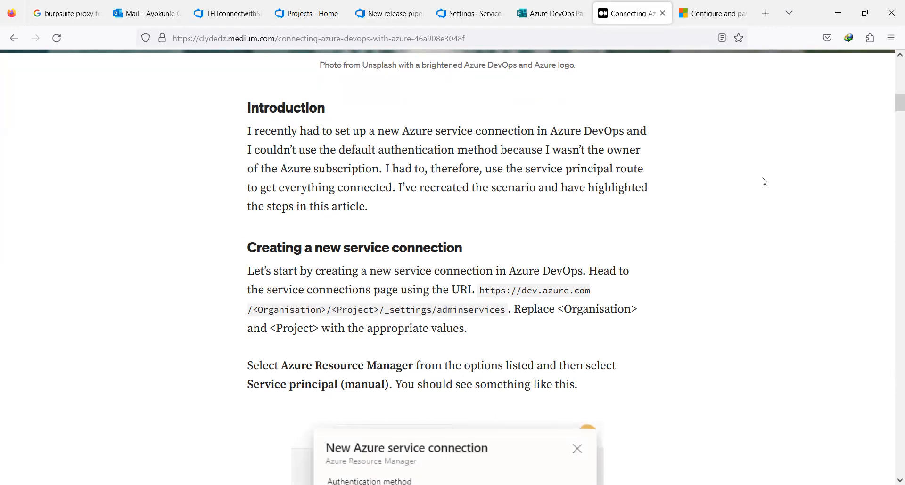
drag(897, 102, 892, 67)
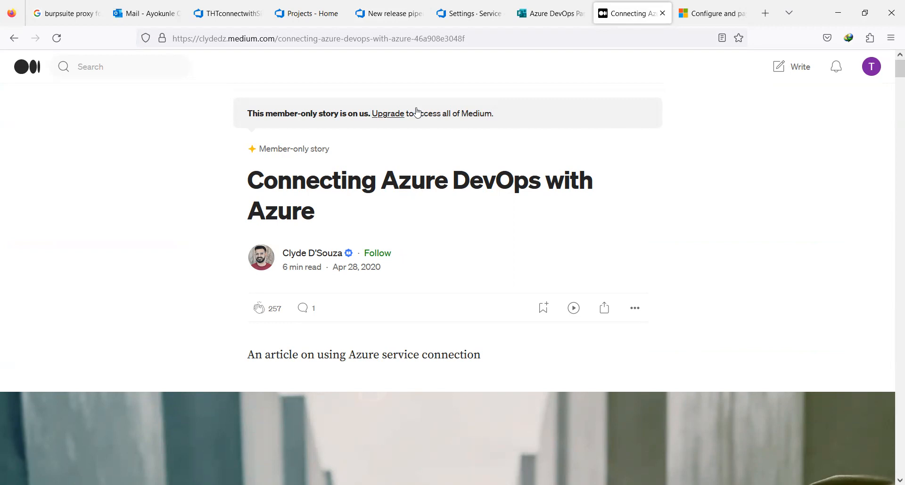
click(389, 16)
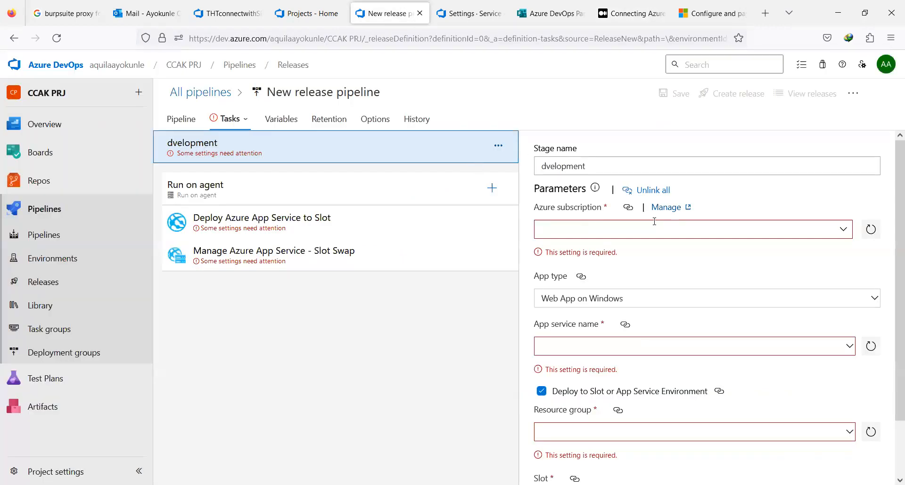
Set the stage's Azure subscription to THTconnectwithSPrincipal and its app type to Web App on Linux
click(842, 236)
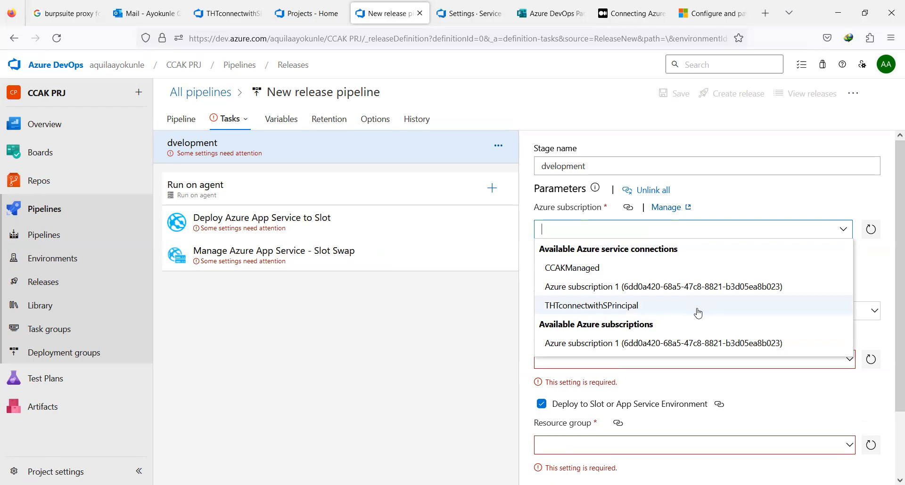
click(601, 306)
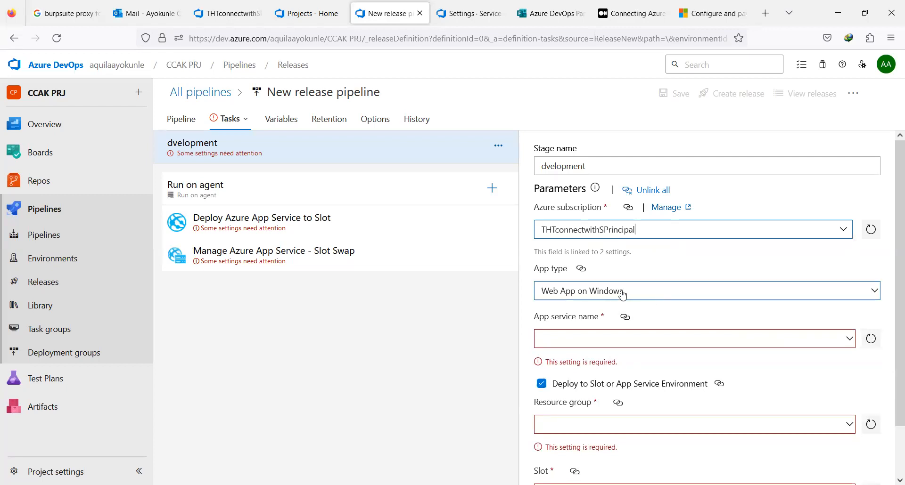
click(876, 291)
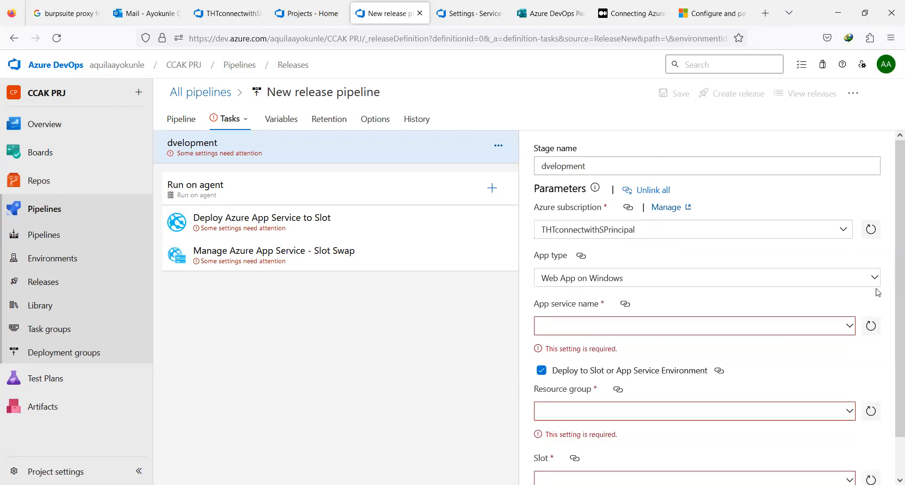
click(873, 279)
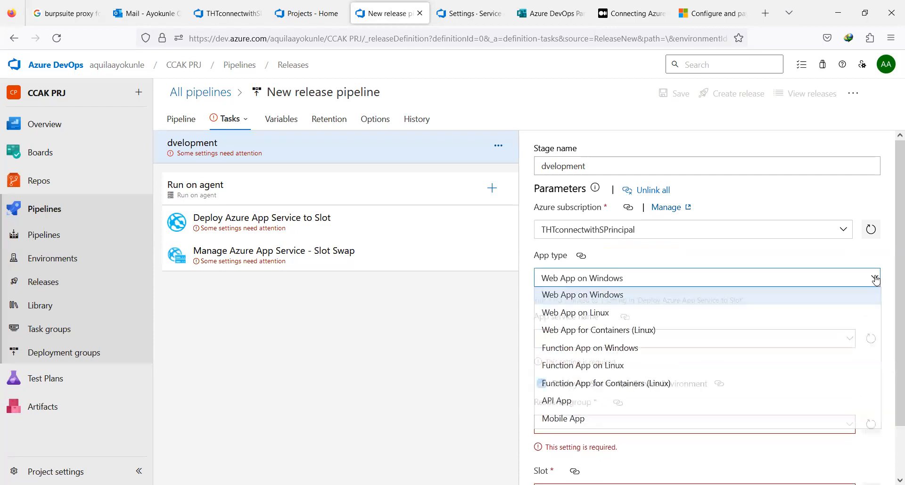
click(803, 313)
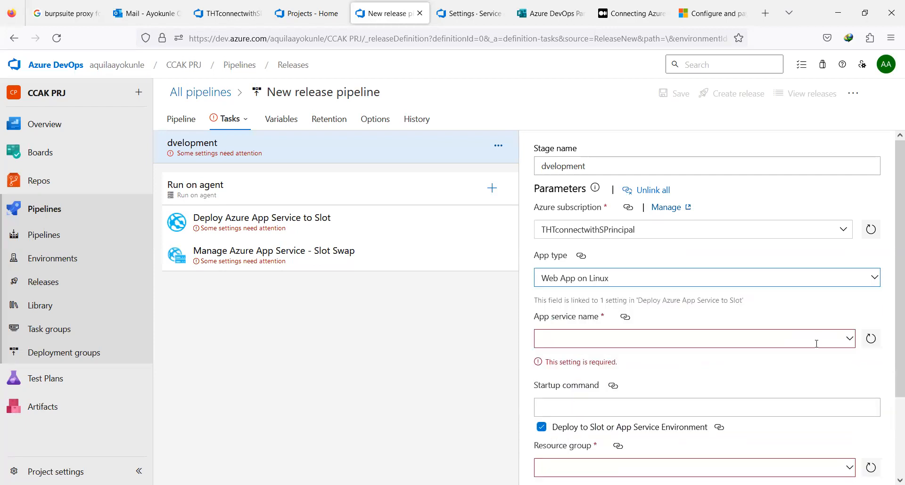
Choose franklyayo as the stage's app service name
click(848, 341)
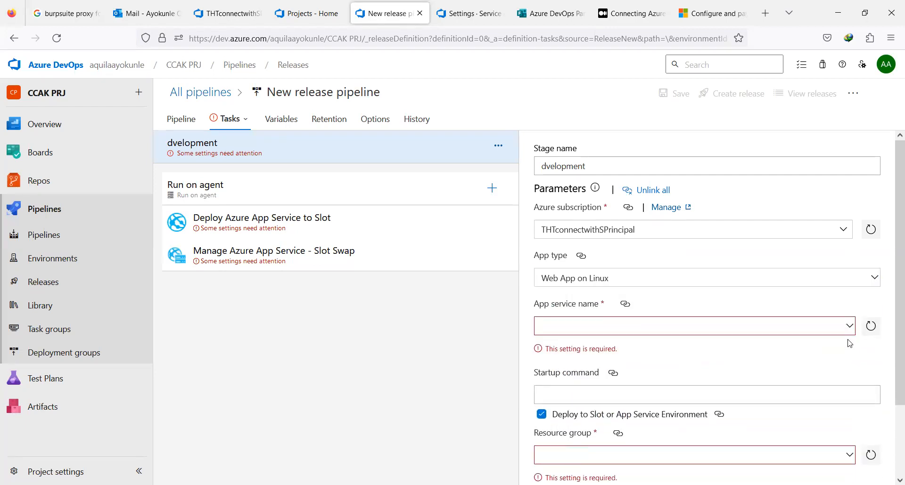
click(848, 326)
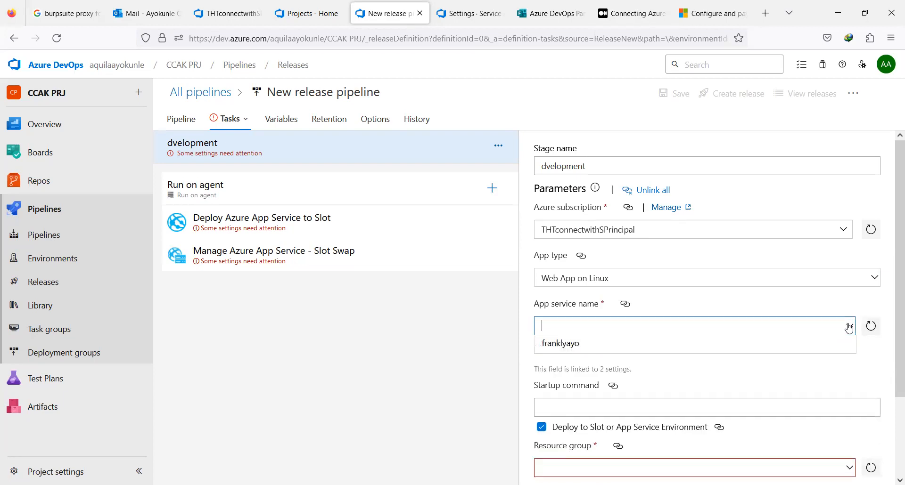
click(740, 353)
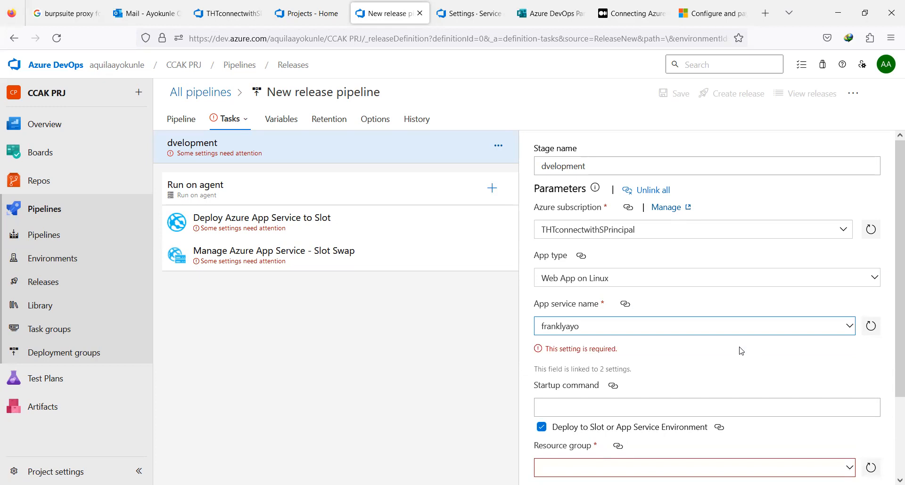
Set the stage's resource group to franklyayo and its deployment slot to dev
scroll(892, 284, down, 3)
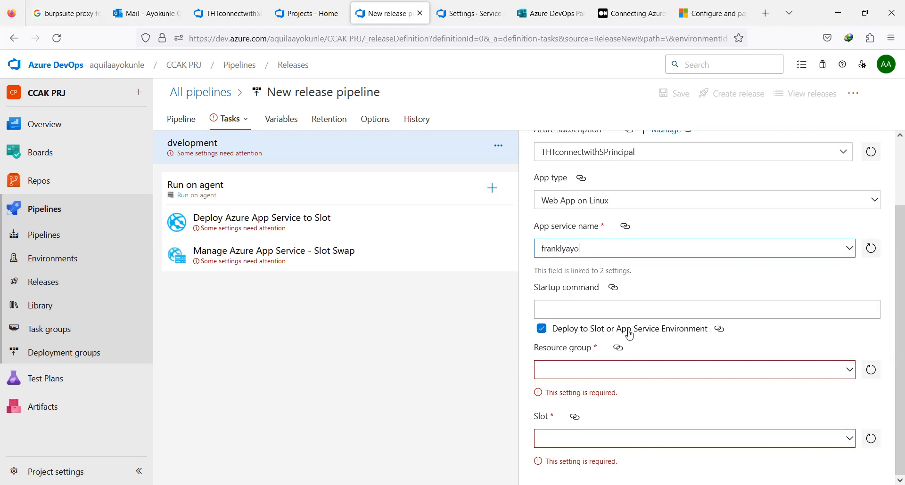
click(848, 371)
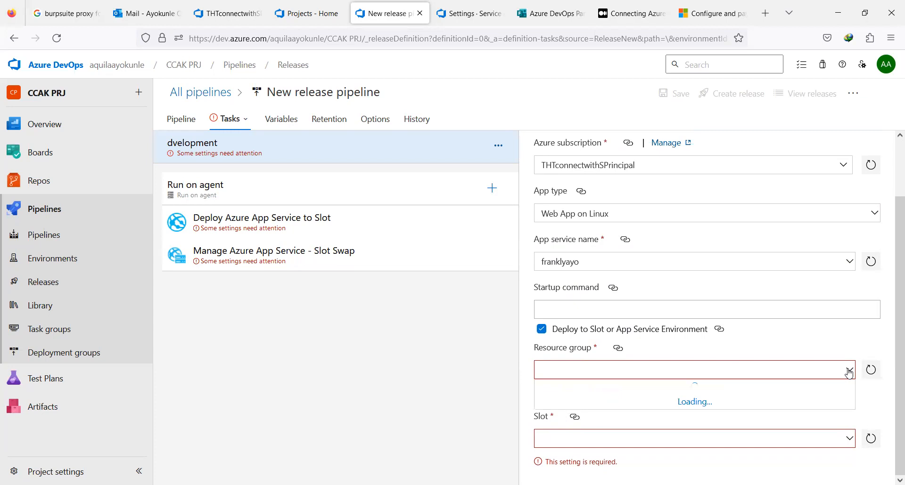
click(815, 391)
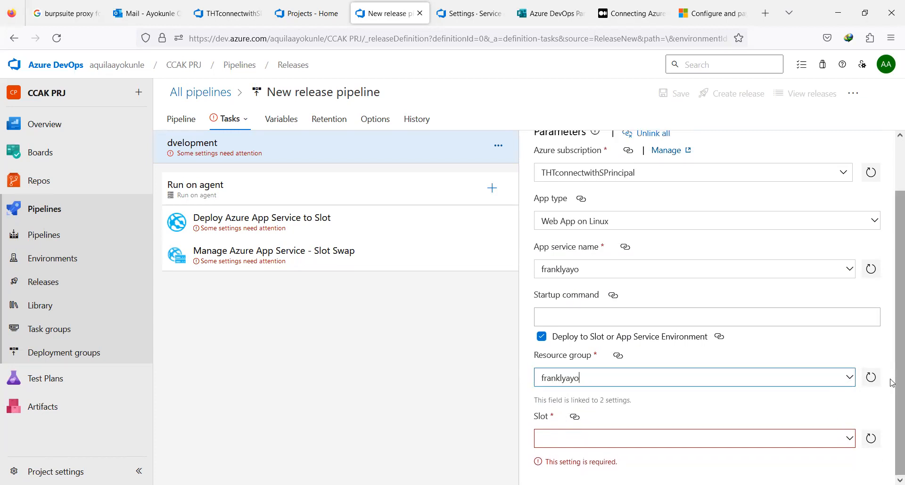
click(849, 439)
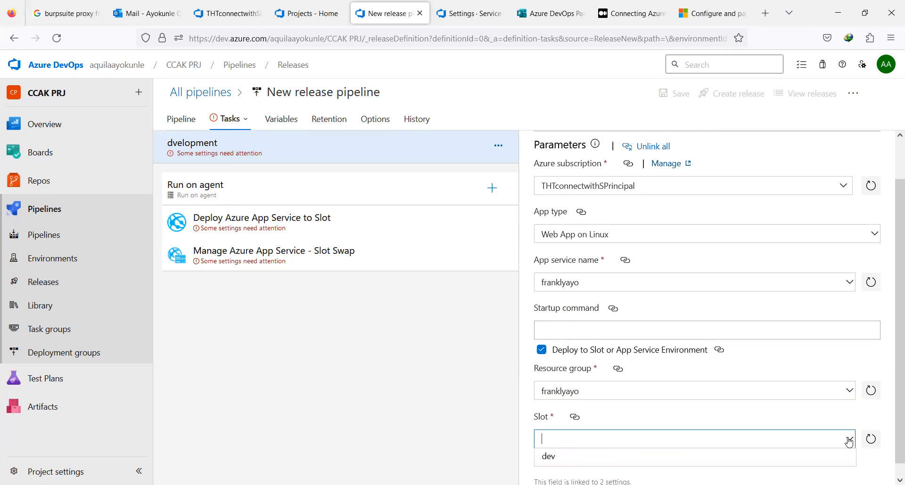
click(816, 457)
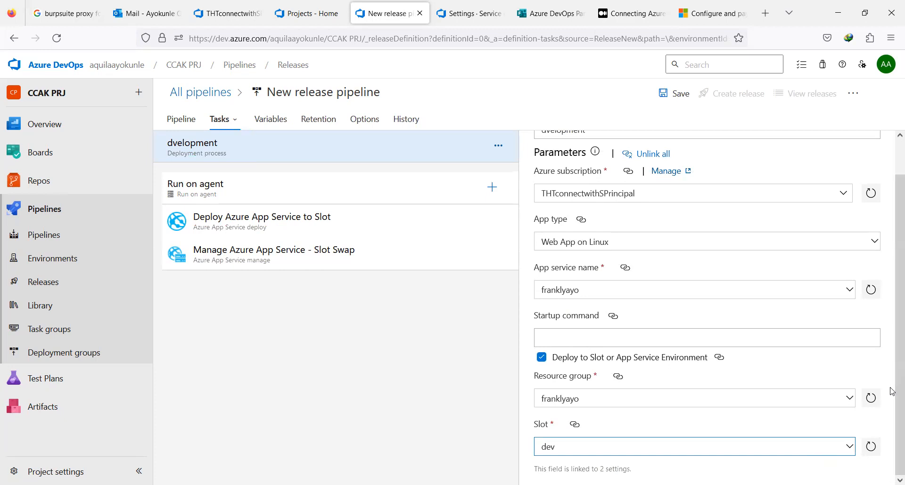
Correct the stage name to development and save the release pipeline in the root folder
scroll(892, 353, up, 2)
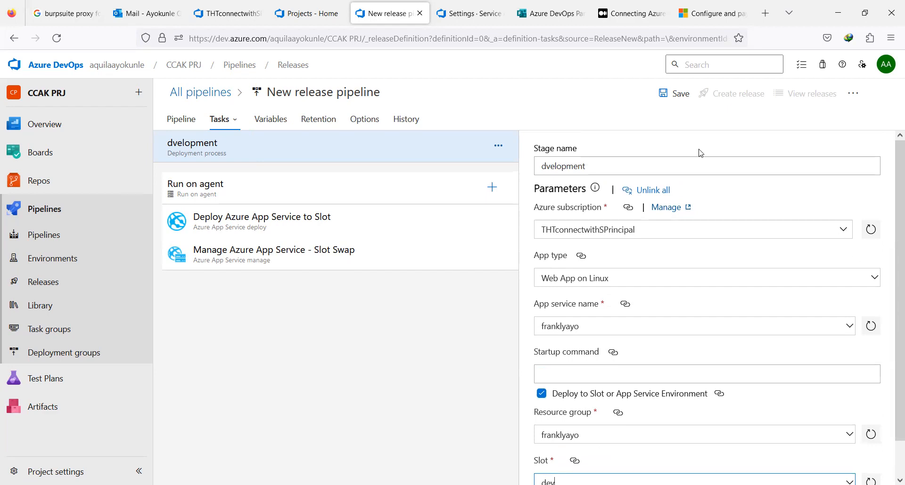
click(544, 167)
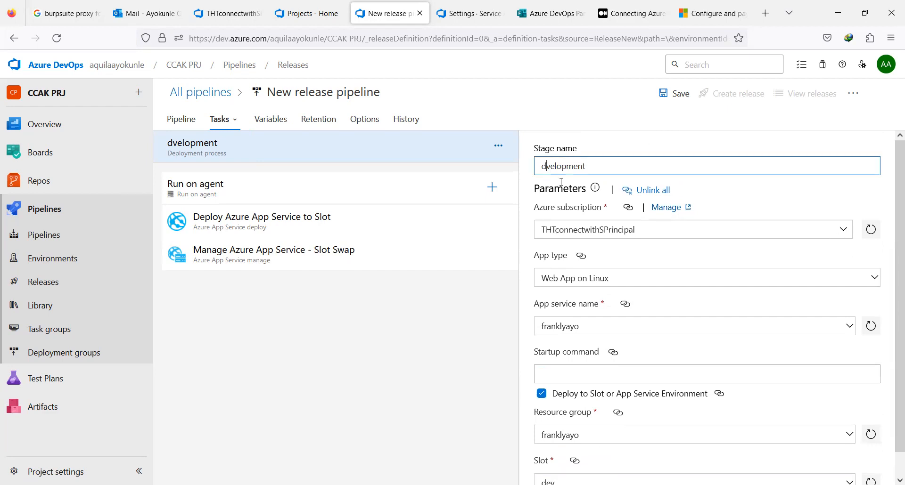
text(e)
key(ctrl+s)
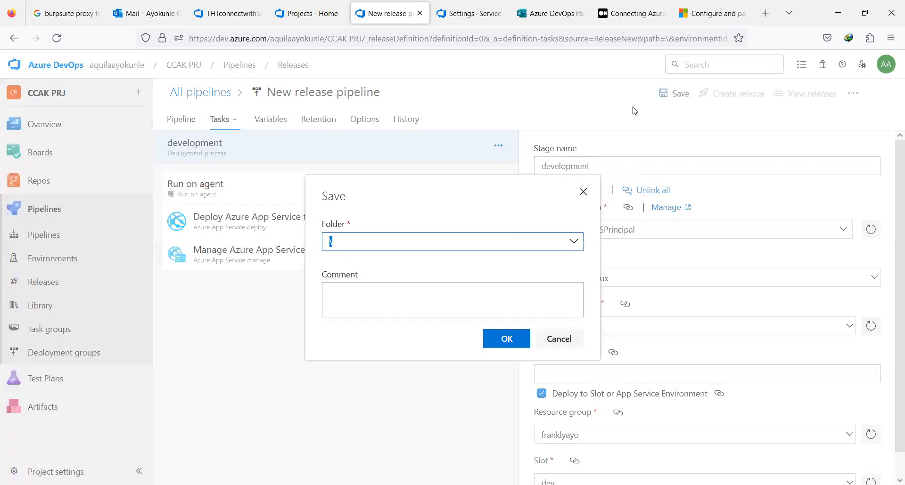
click(503, 339)
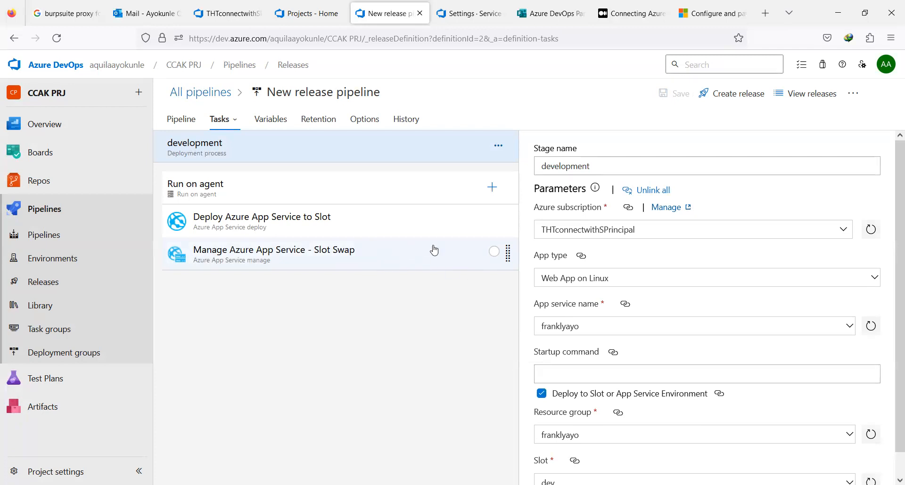
Remove the Manage Azure App Service - Slot Swap task from the development stage
click(492, 257)
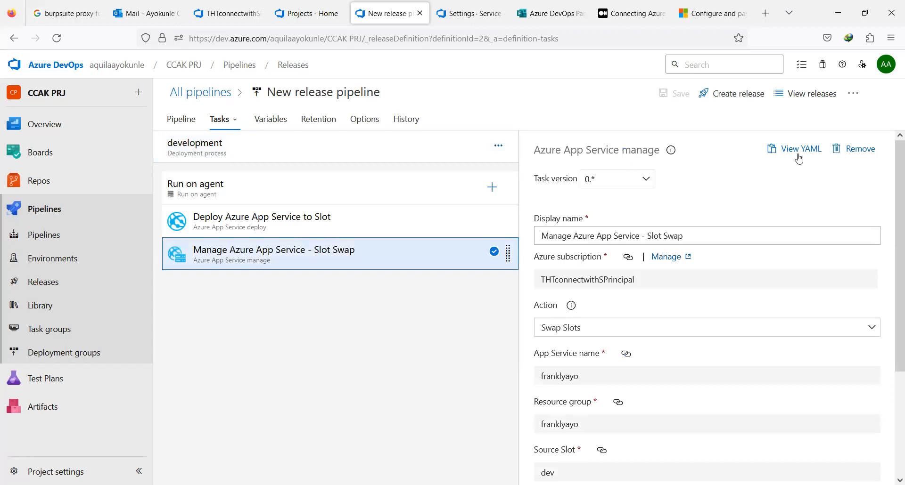
click(859, 150)
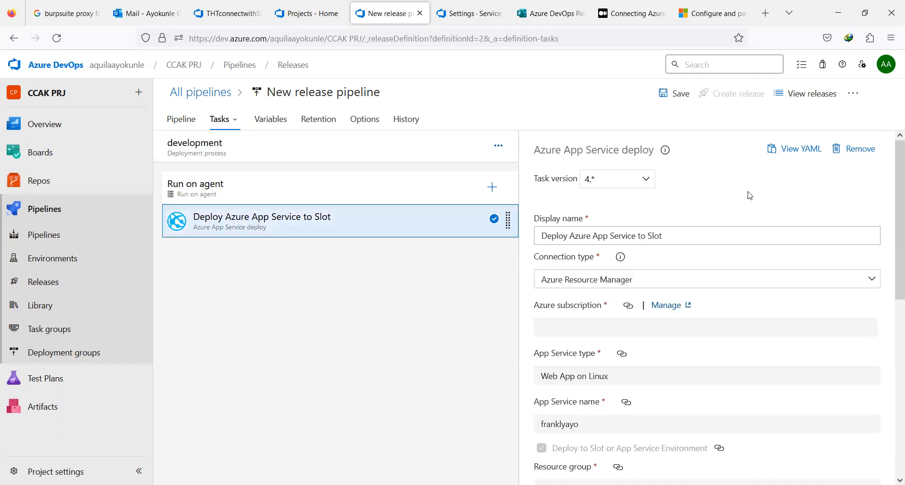
Review the Deploy Azure App Service to Slot task's settings and save the release pipeline without a comment
drag(892, 240, 892, 330)
scroll(892, 329, down, 5)
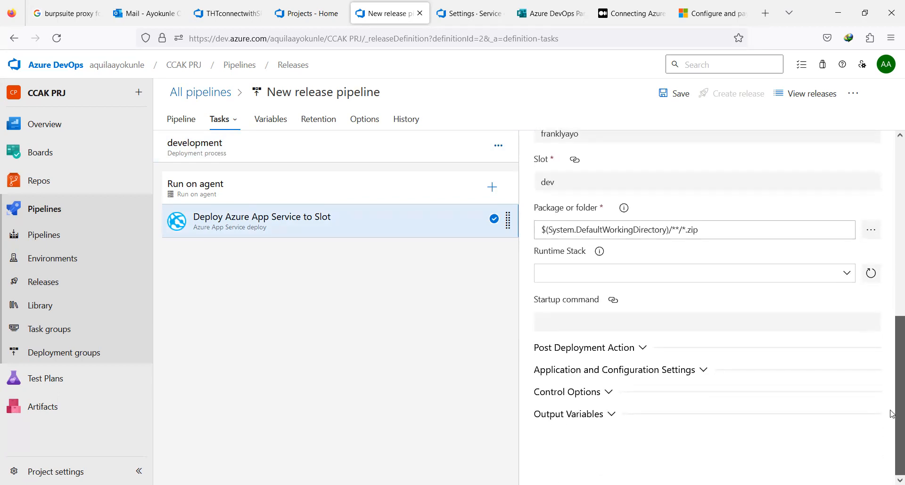
scroll(892, 332, up, 10)
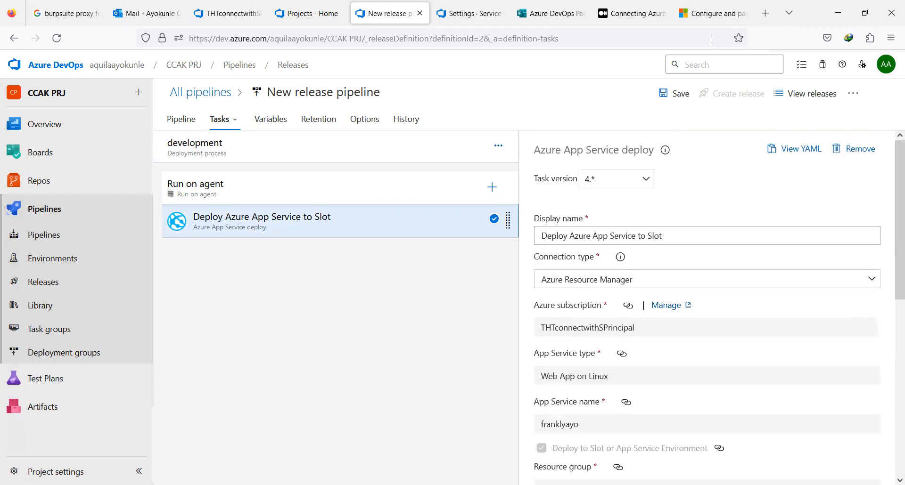
click(674, 94)
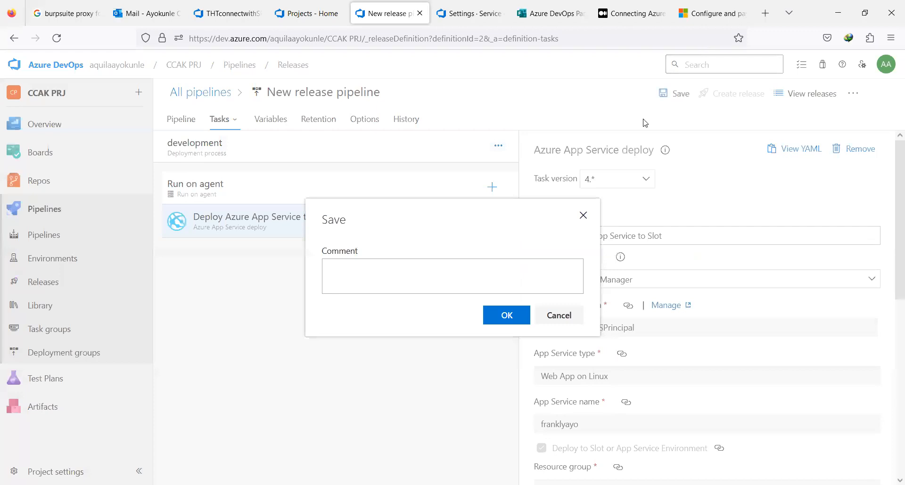
click(498, 319)
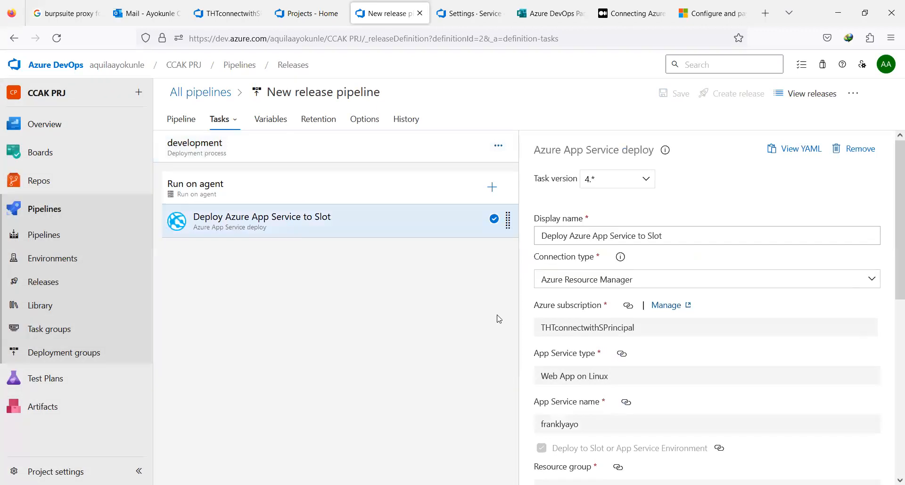
Clone the development stage and name the copy production
click(188, 121)
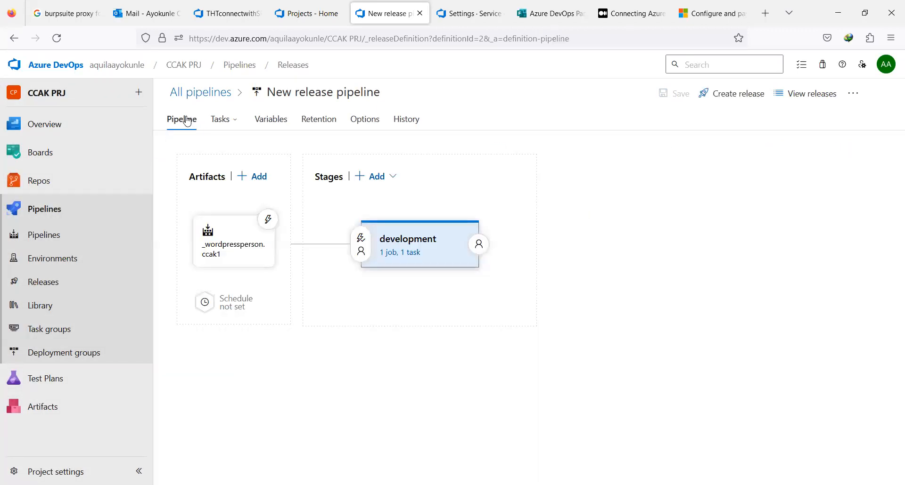
mouse_move(460, 267)
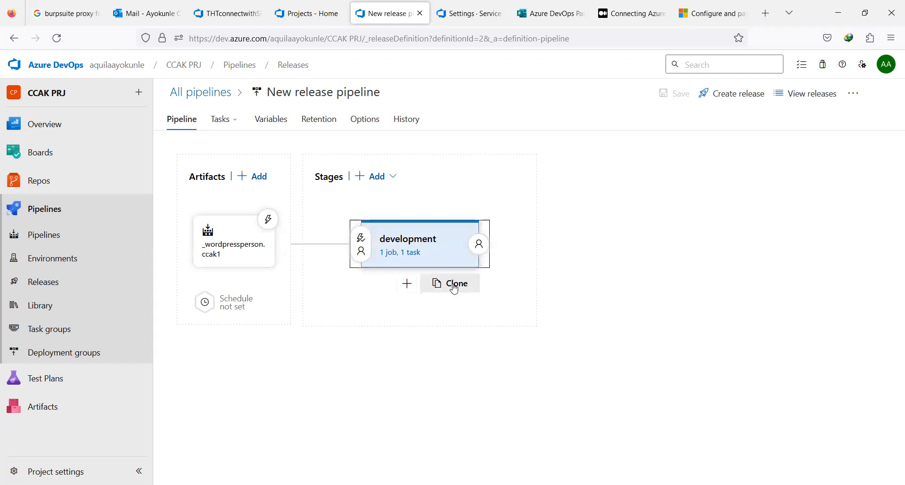
click(452, 285)
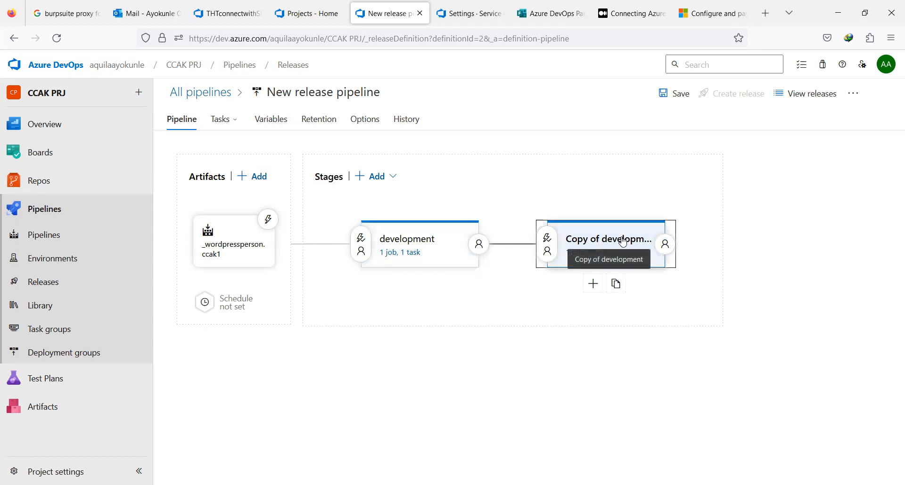
click(622, 242)
key(BackSpace)
key(BackSpace)
key(BackSpace)
key(BackSpace)
key(BackSpace)
key(BackSpace)
key(BackSpace)
key(BackSpace)
key(BackSpace)
key(BackSpace)
key(BackSpace)
key(BackSpace)
key(BackSpace)
key(BackSpace)
key(BackSpace)
key(BackSpace)
key(BackSpace)
key(BackSpace)
key(BackSpace)
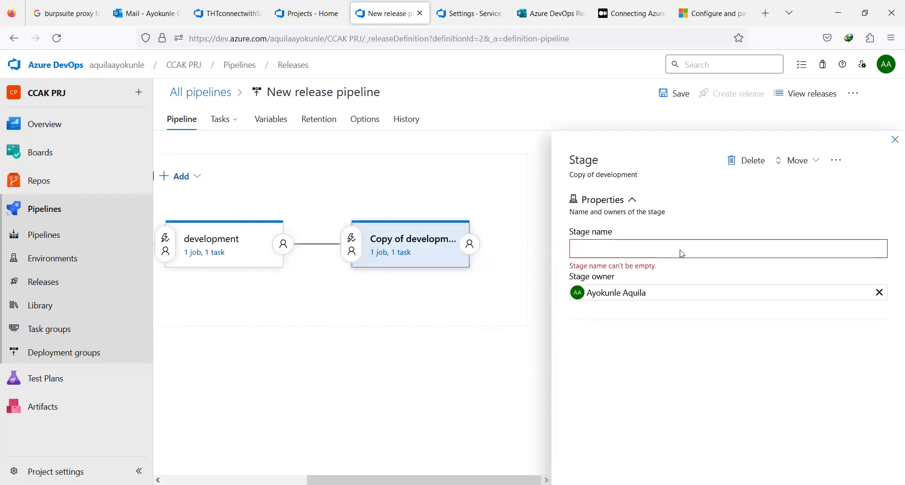
text(production)
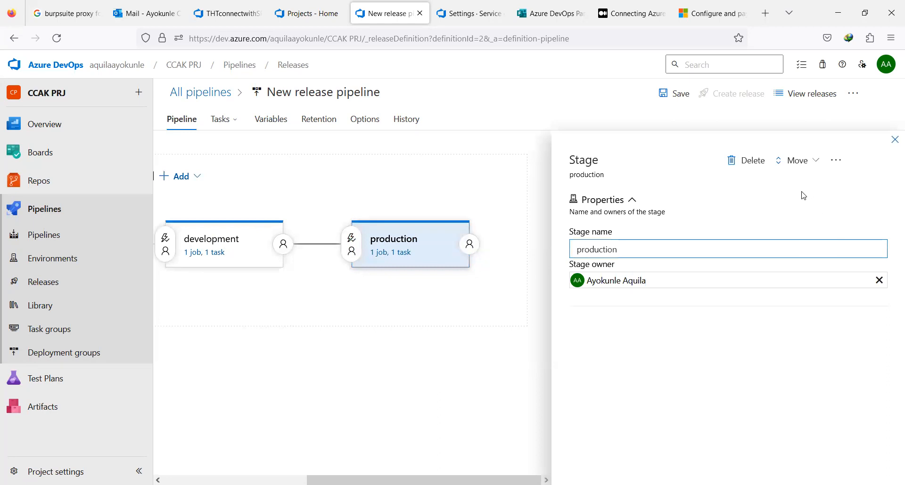
click(893, 141)
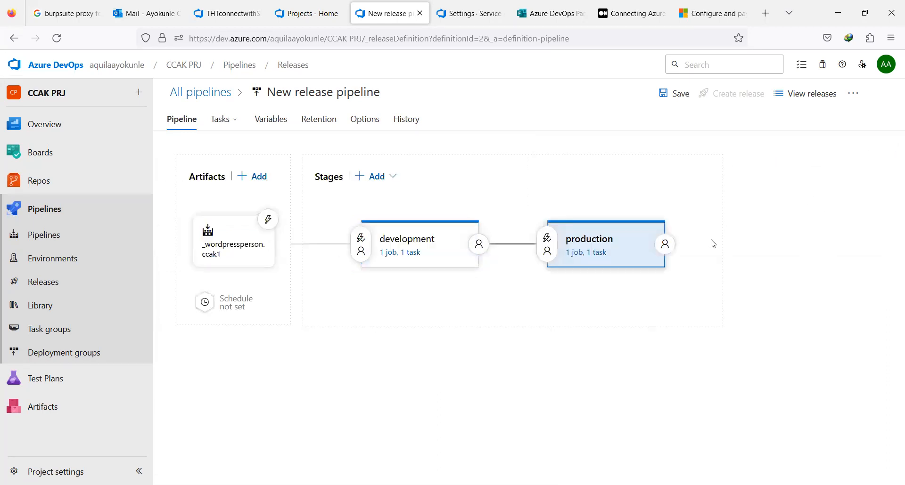
Turn off Deploy to Slot or App Service Environment for the production stage and save the release pipeline
click(592, 254)
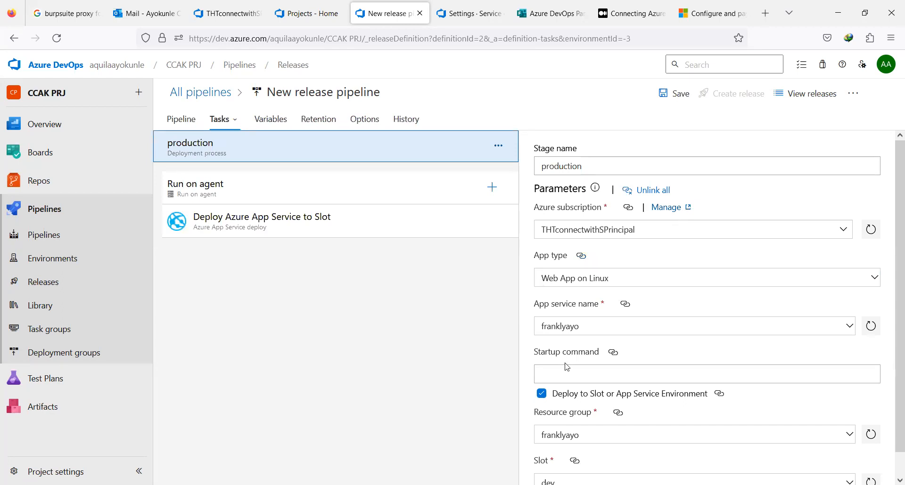
click(541, 394)
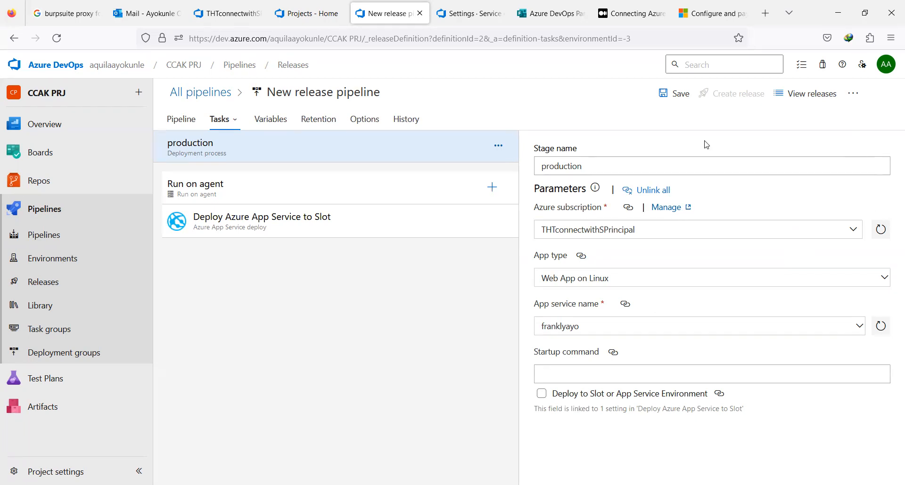
click(681, 97)
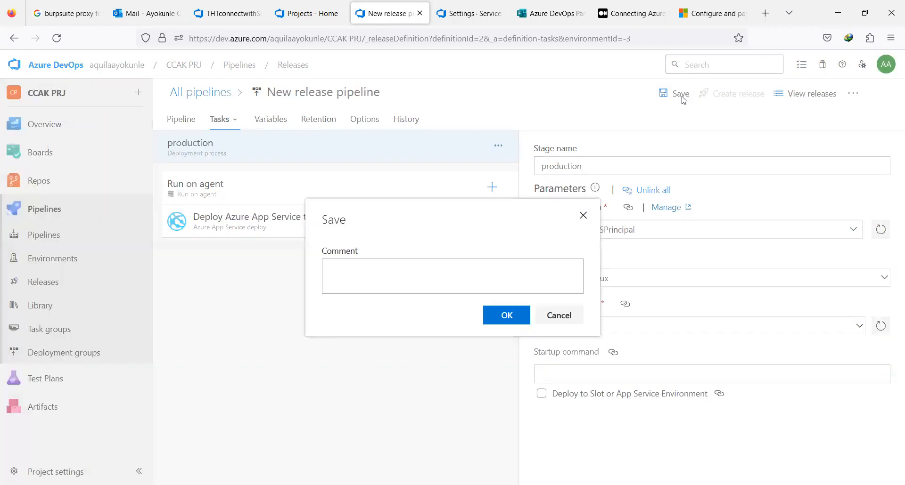
click(507, 315)
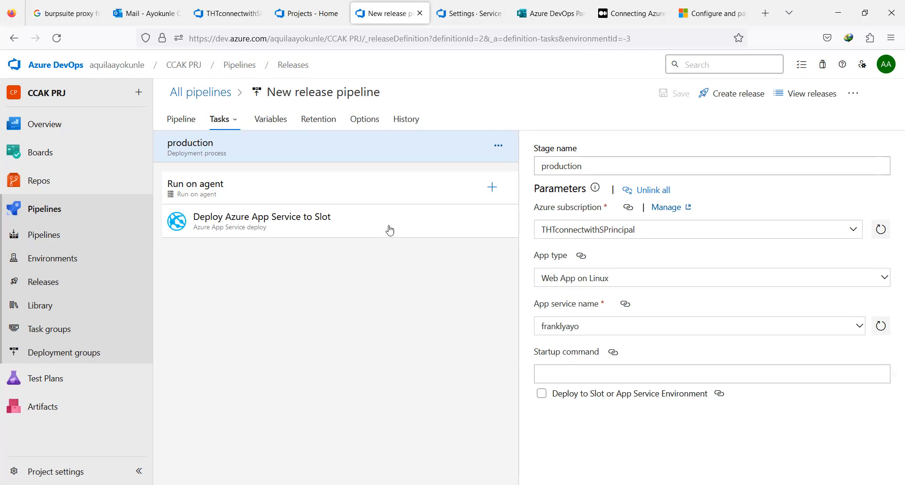
click(187, 124)
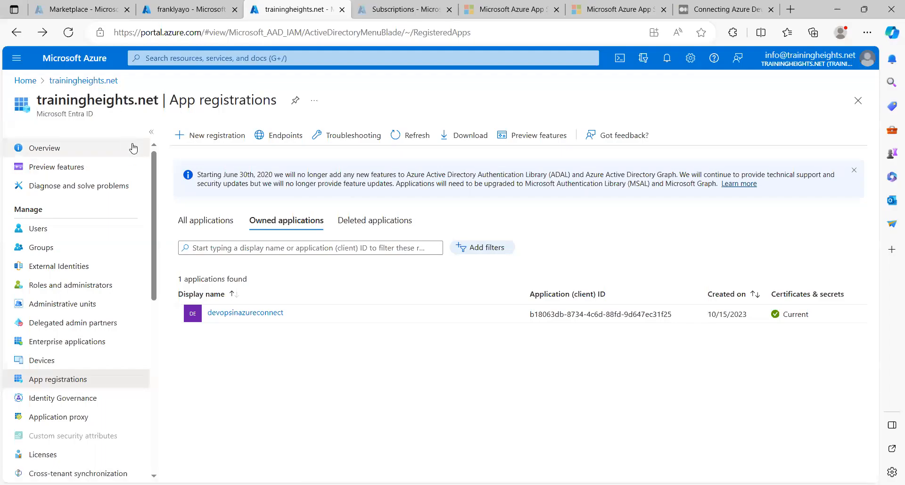
In the Azure portal, examine the devopsinazureconnect app registration's overview and its certificates and secrets
click(97, 151)
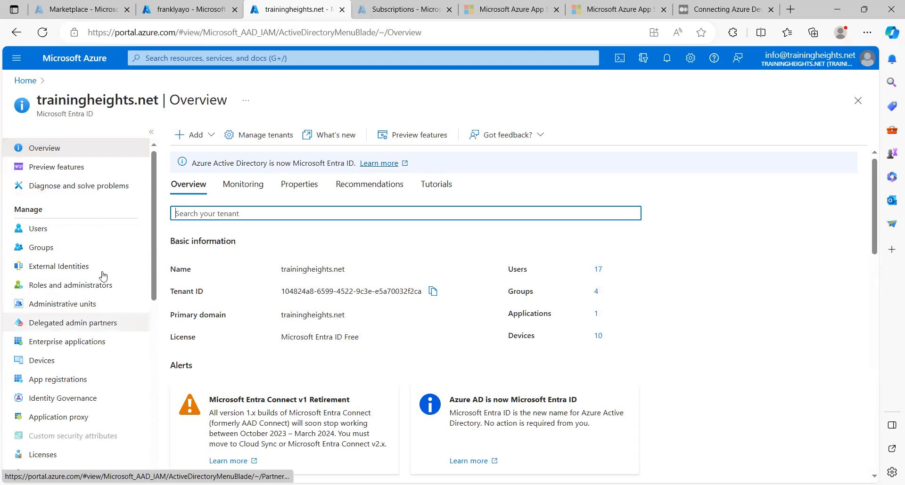
click(74, 385)
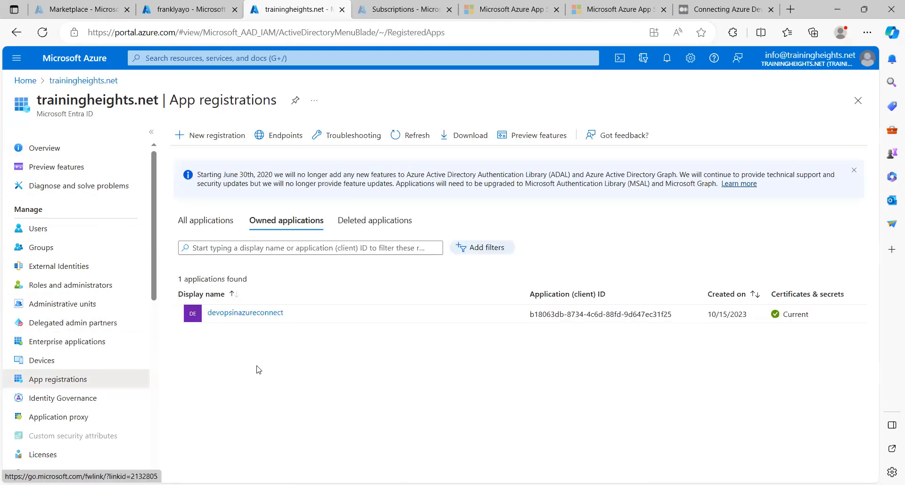
click(269, 319)
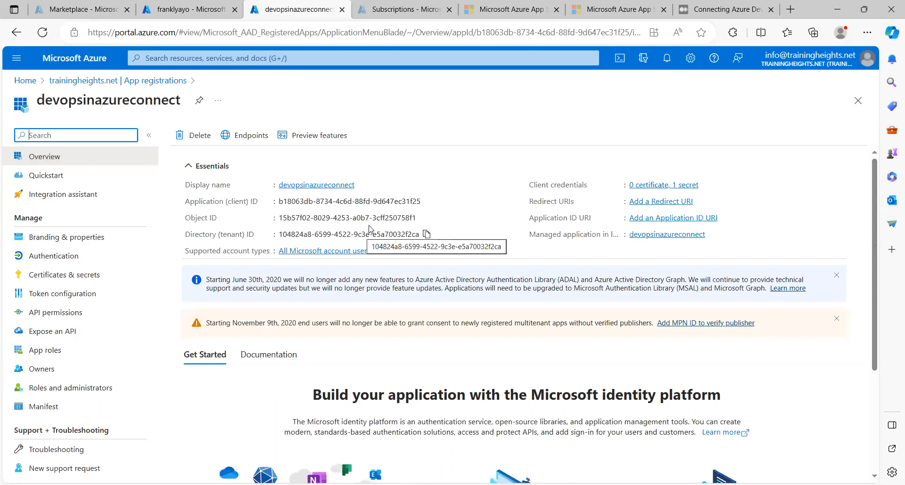
click(93, 275)
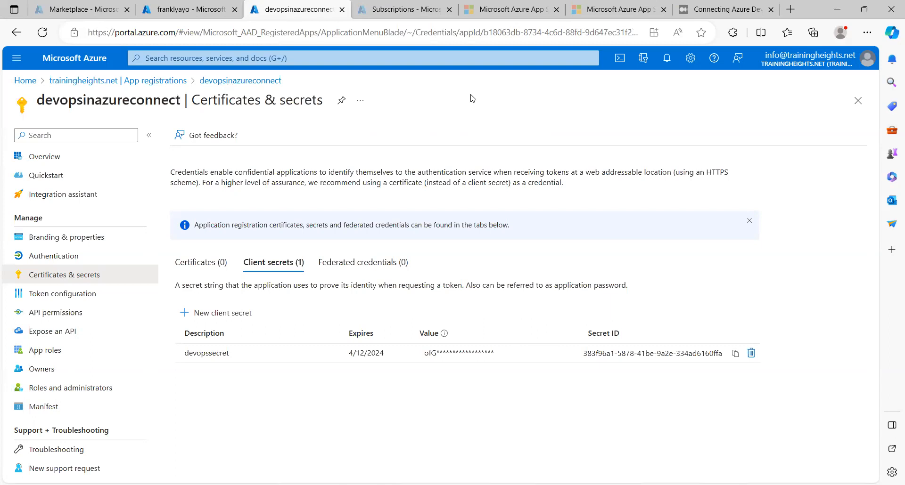
Examine the Medium article on connecting Azure DevOps with Azure for how to fill out the service connection form
click(717, 6)
drag(876, 80, 879, 197)
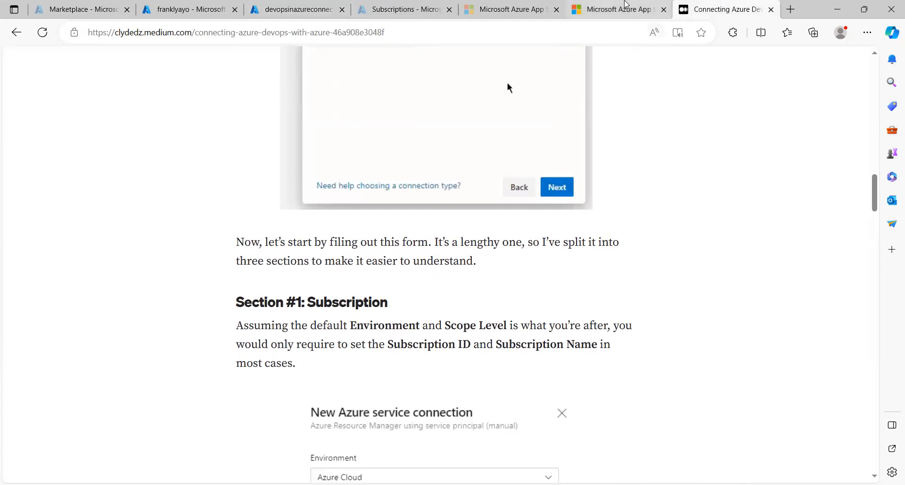
mouse_move(625, 4)
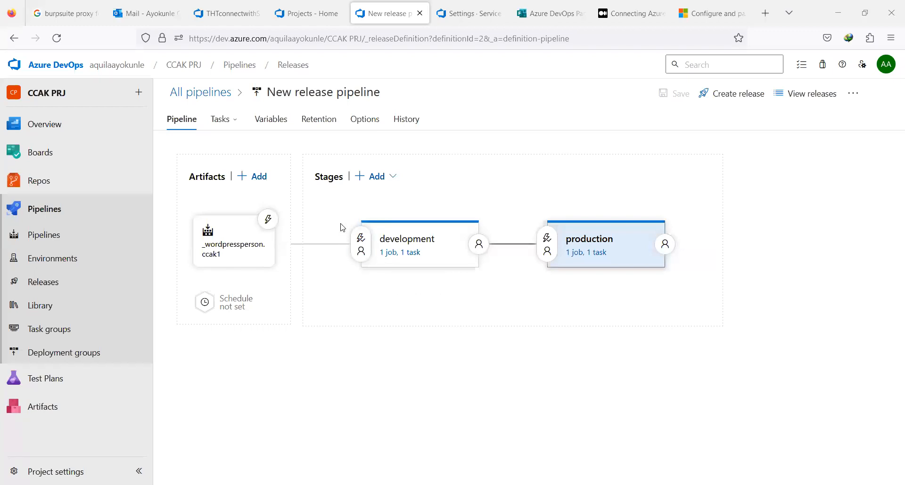
Examine the pre-deployment conditions of the development and production stages in the Azure DevOps release pipeline
click(361, 255)
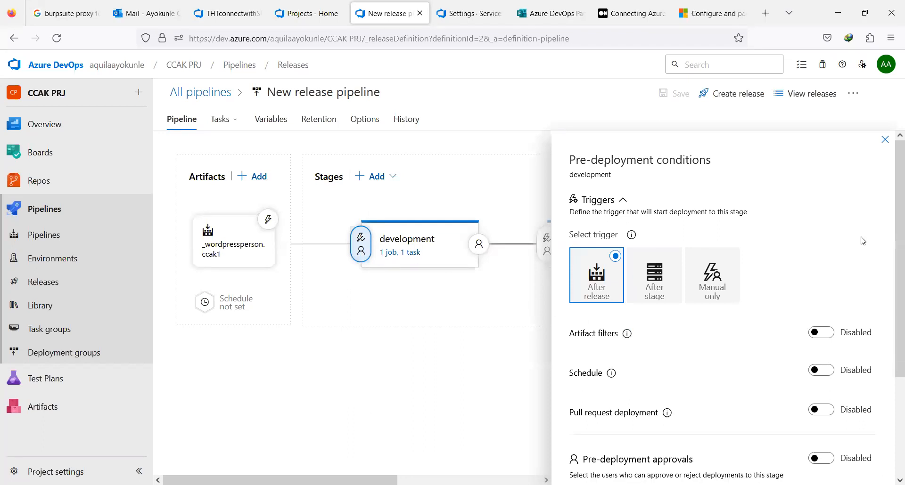
drag(892, 266, 892, 383)
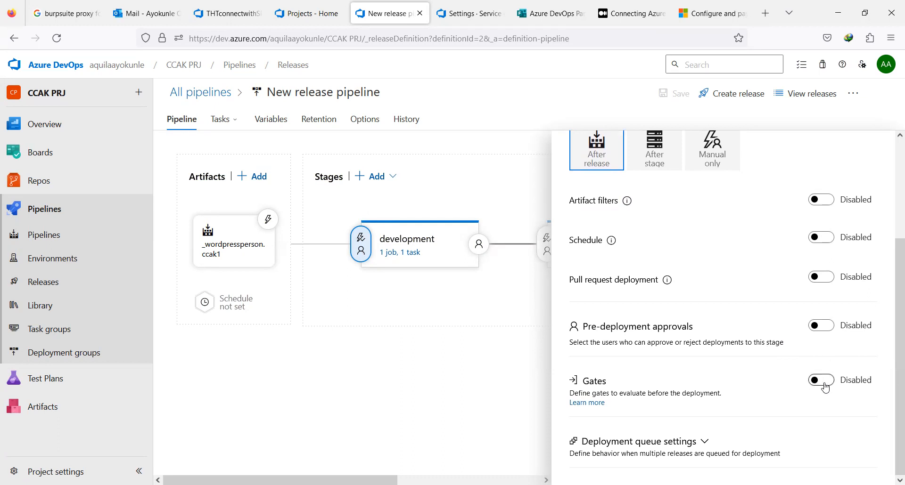
drag(891, 306, 892, 281)
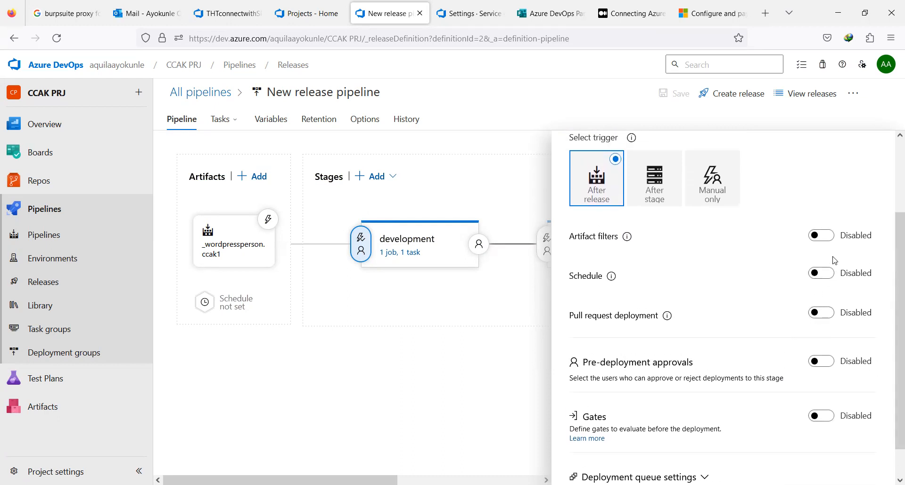
click(893, 202)
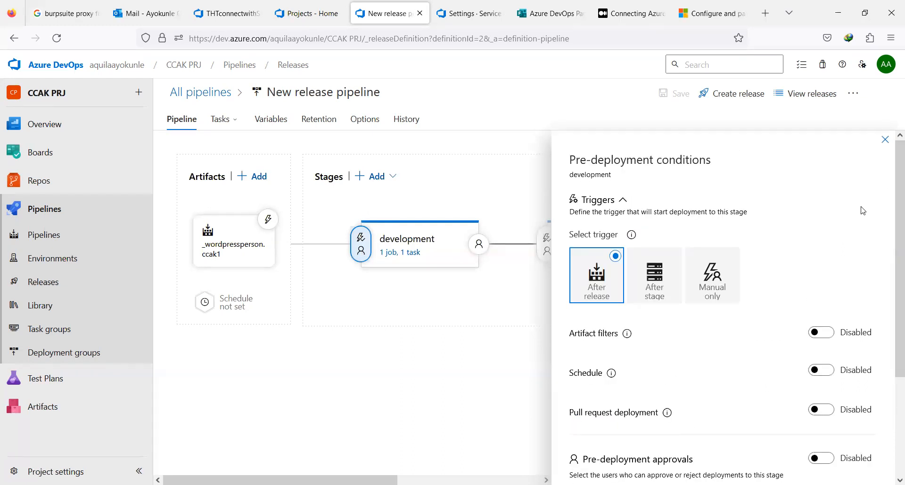
click(885, 140)
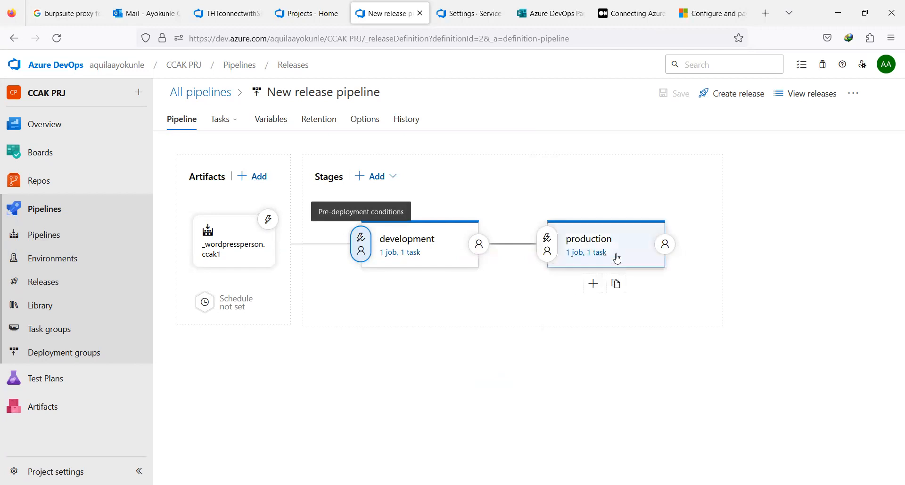
mouse_move(670, 241)
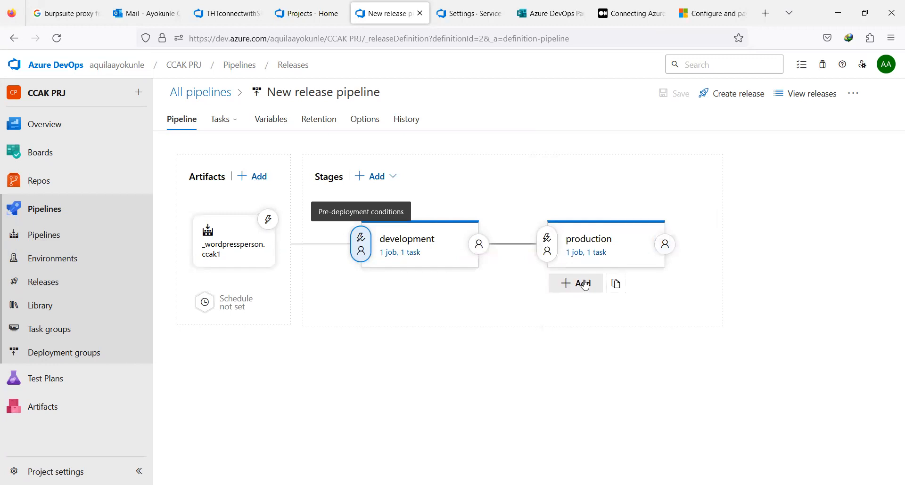
click(547, 243)
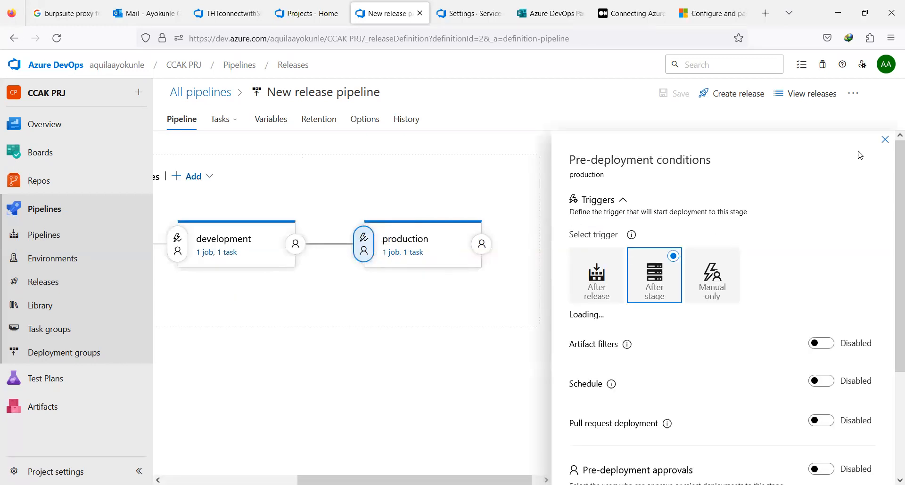
click(883, 142)
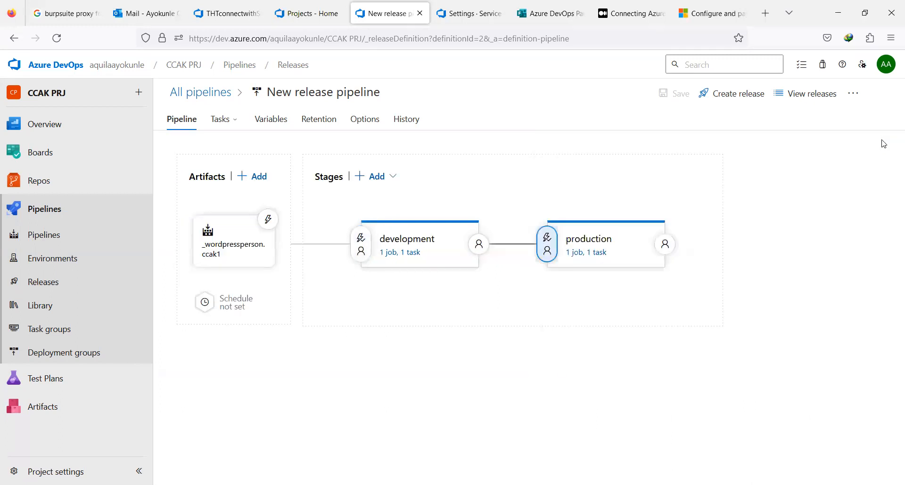
Enable the continuous deployment trigger for the _wordpressperson.ccak1 build artifact
click(268, 222)
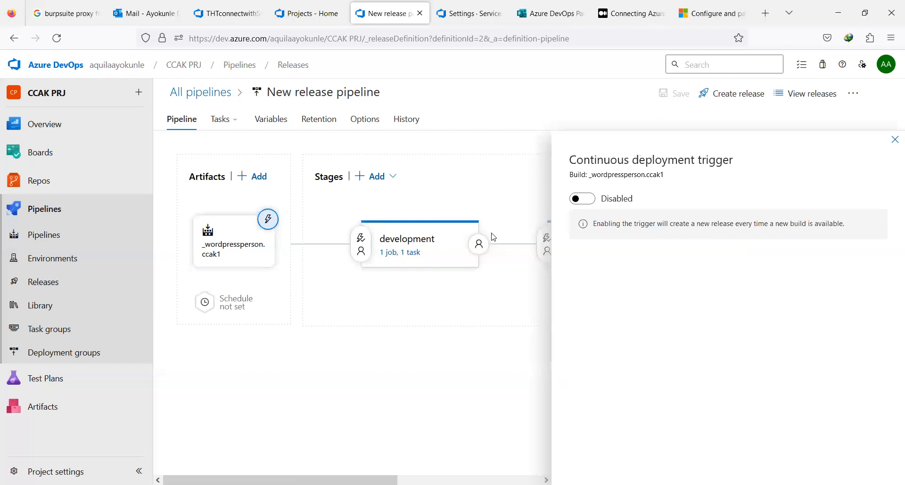
click(583, 199)
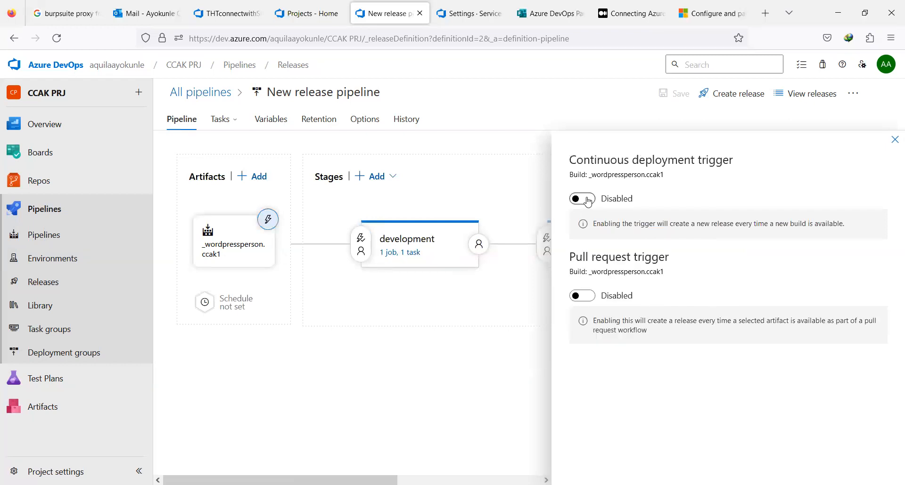
click(582, 200)
click(587, 198)
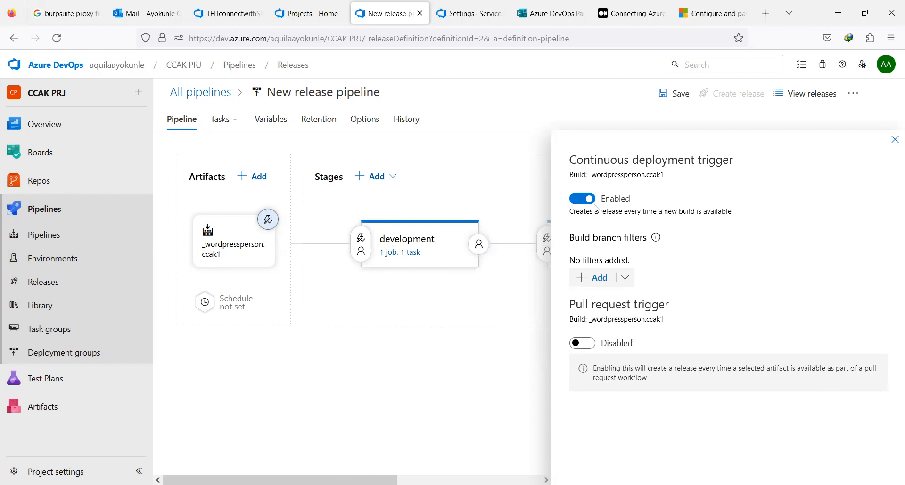
mouse_move(471, 239)
click(894, 141)
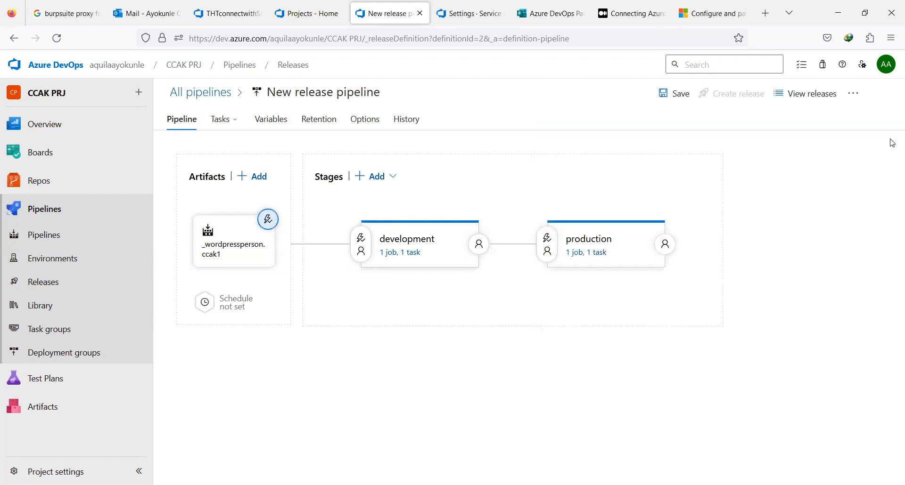
Review the pre-deployment triggers and conditions of the production stage and the development stage
click(546, 242)
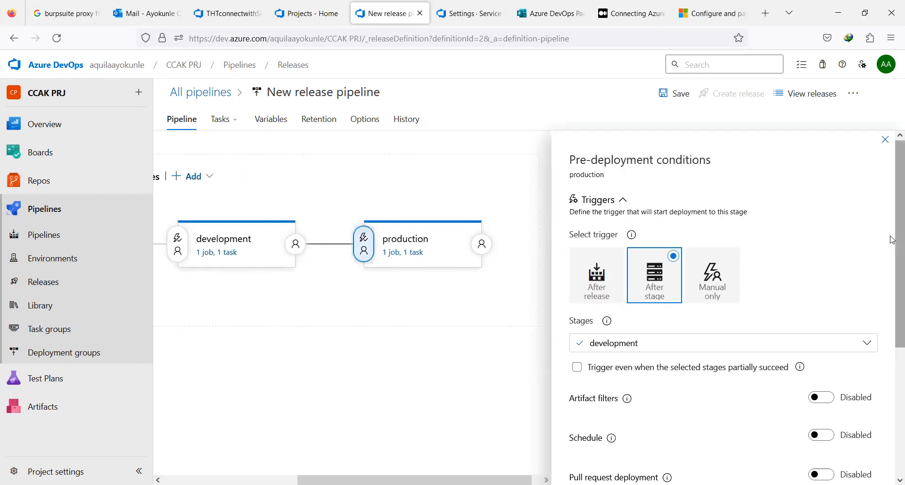
scroll(892, 238, down, 4)
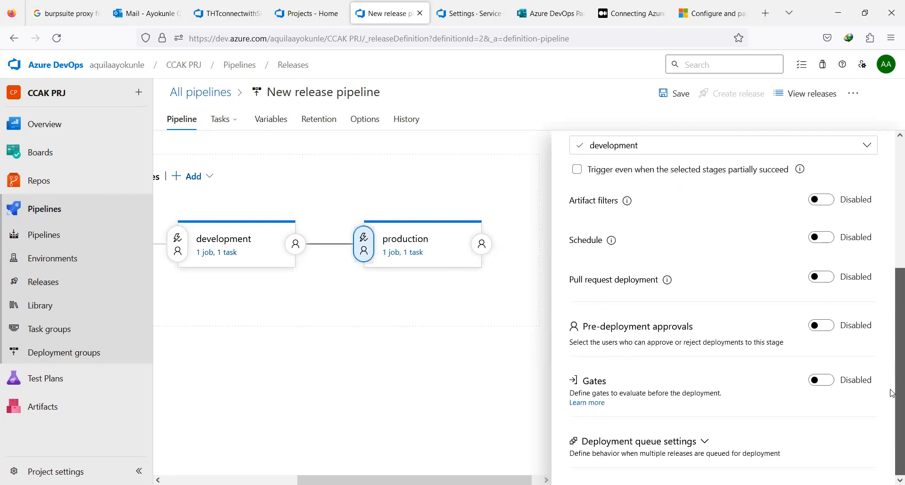
scroll(892, 199, up, 4)
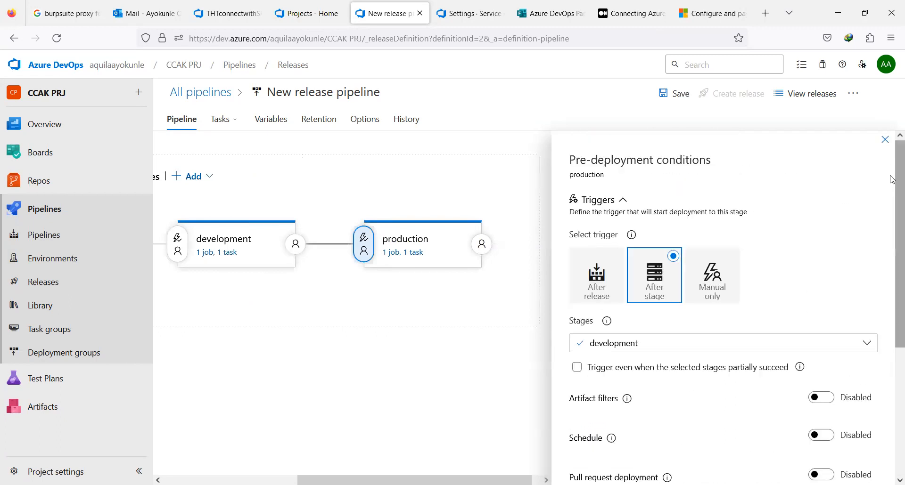
click(882, 144)
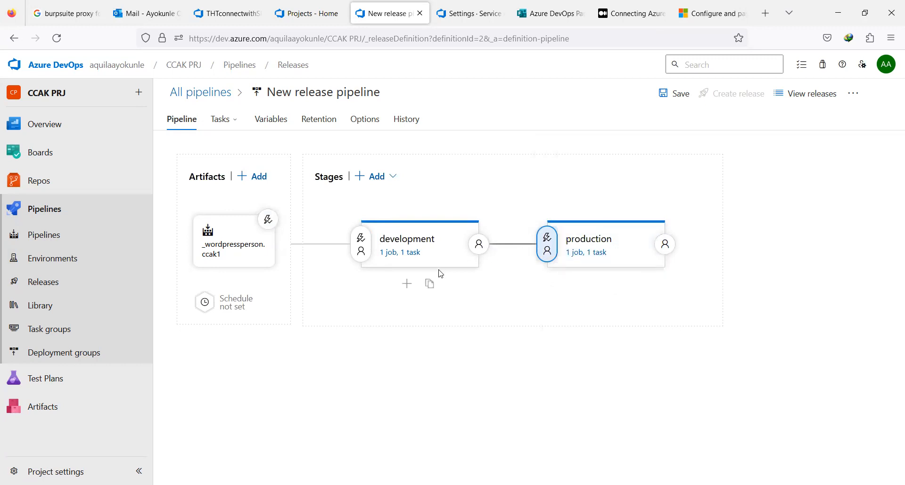
click(361, 241)
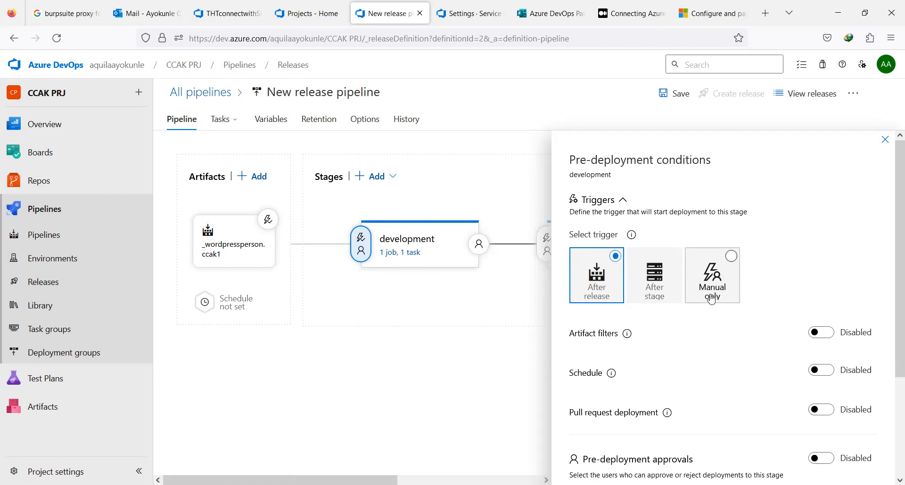
click(885, 140)
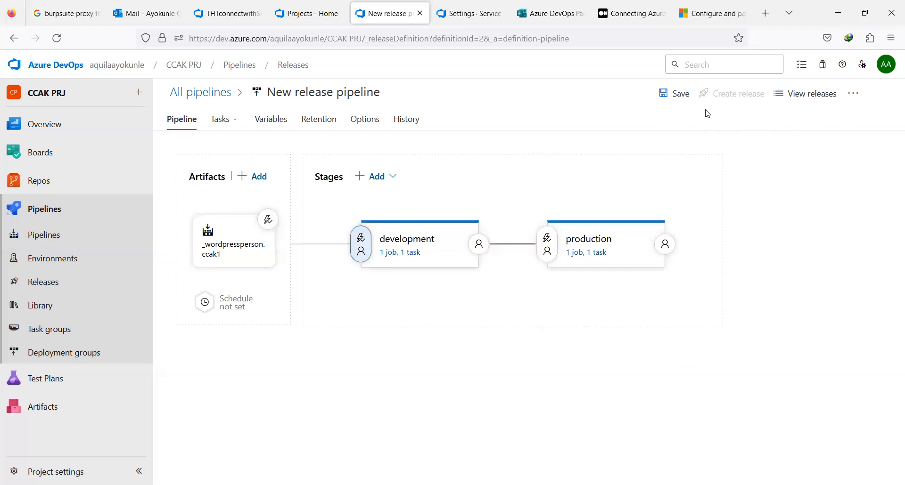
Save the release pipeline and create a release from it using _wordpressperson.ccak1 version 20231028.1
click(677, 101)
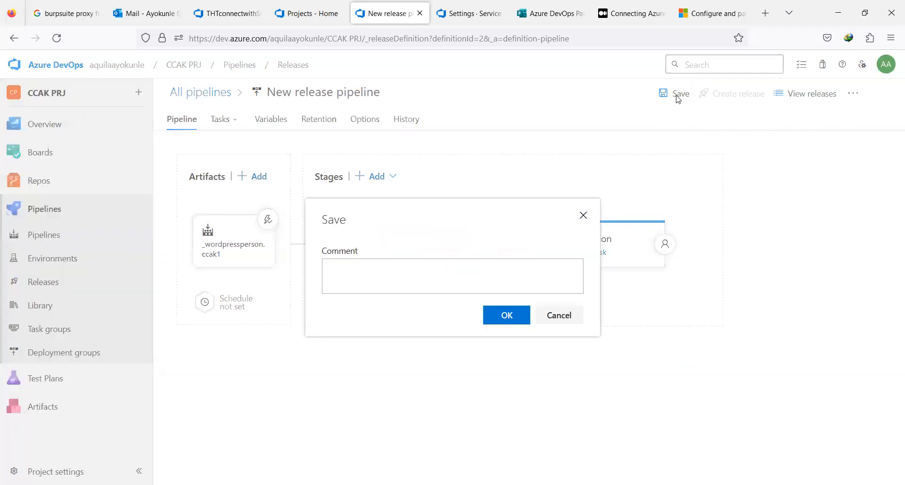
click(497, 321)
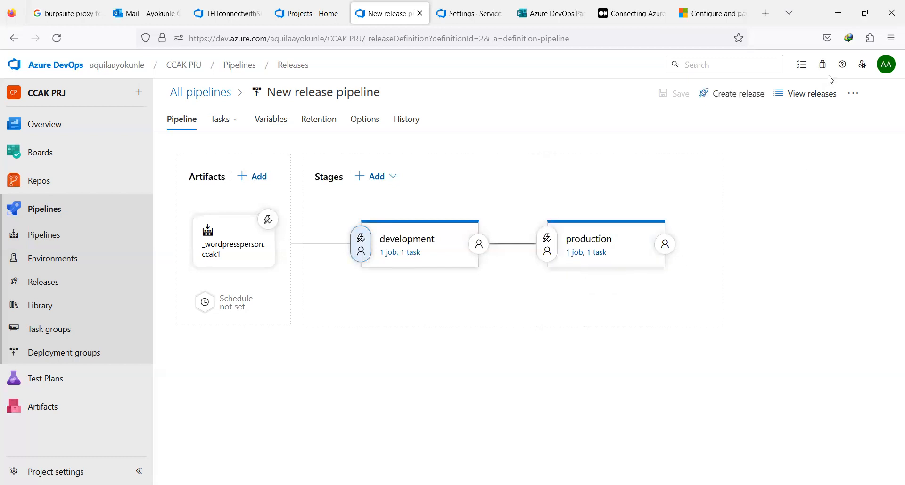
click(749, 100)
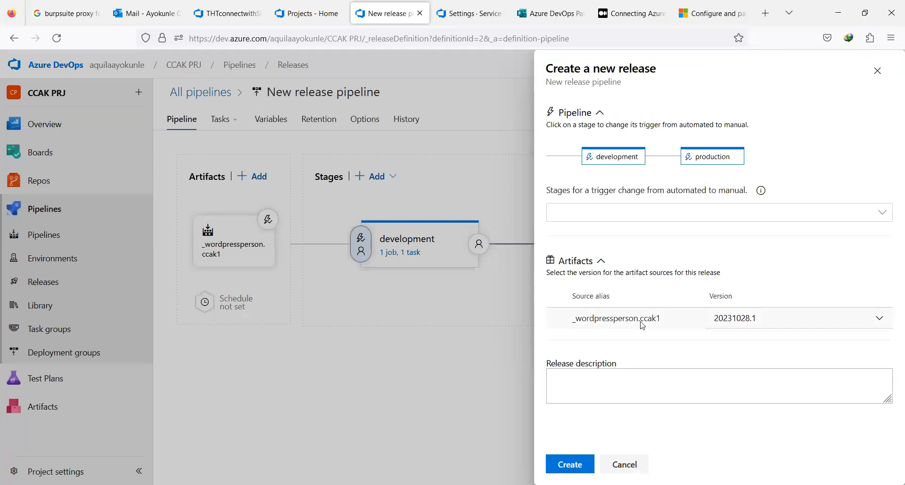
click(565, 467)
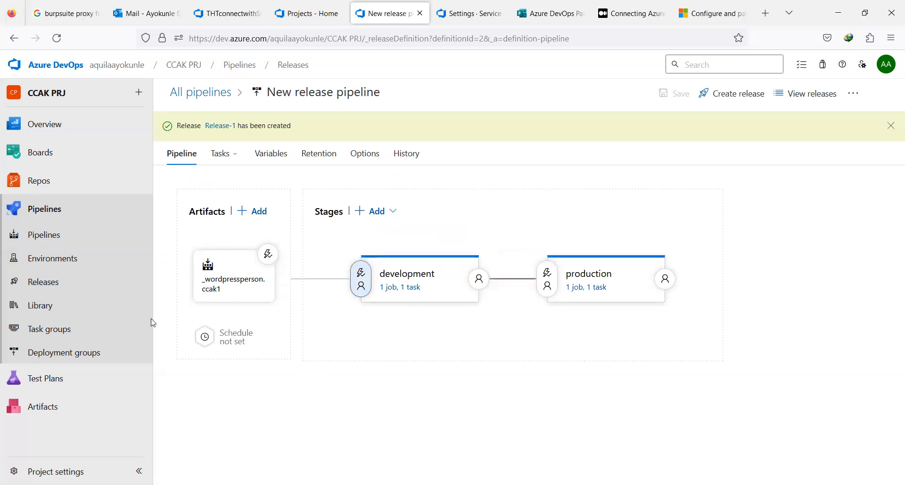
Check the new release pipeline's releases, its deployments and its analytics
click(108, 289)
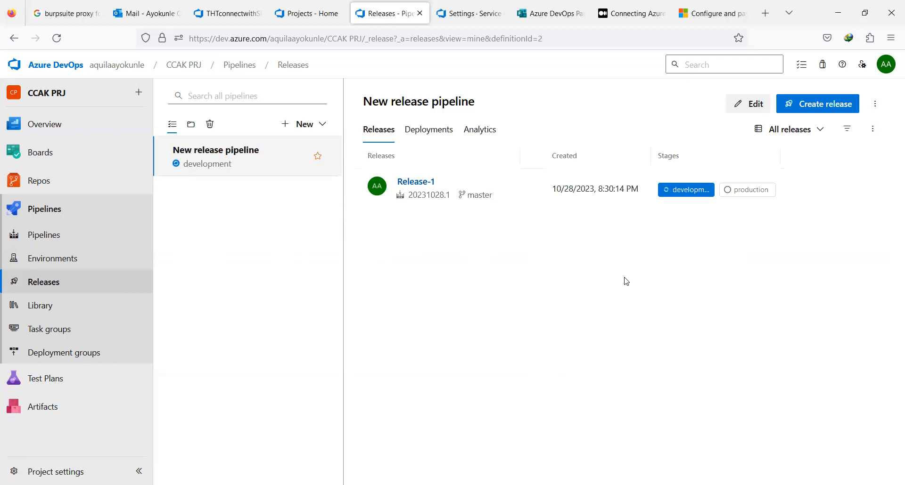
click(752, 105)
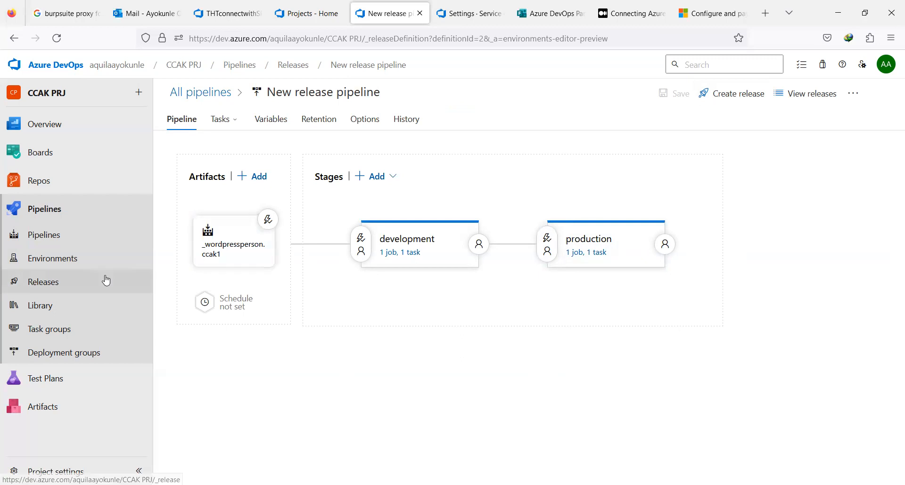
click(88, 283)
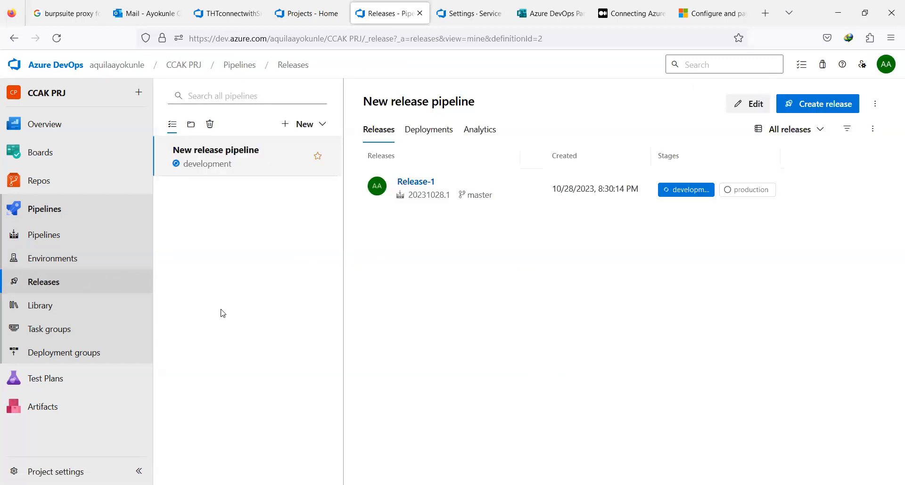
click(422, 133)
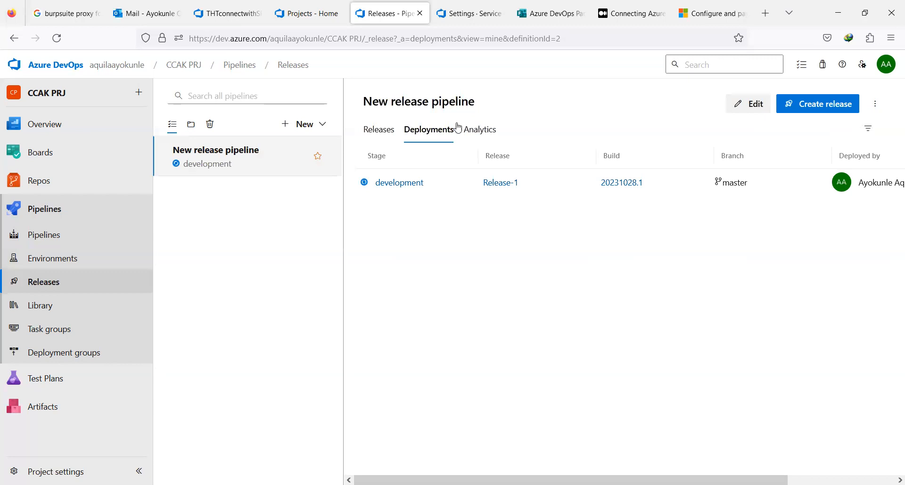
click(483, 134)
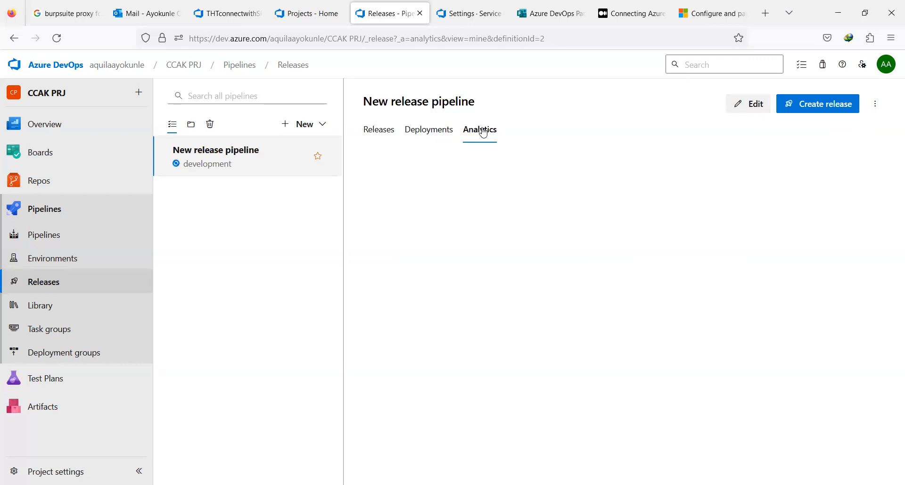
click(429, 137)
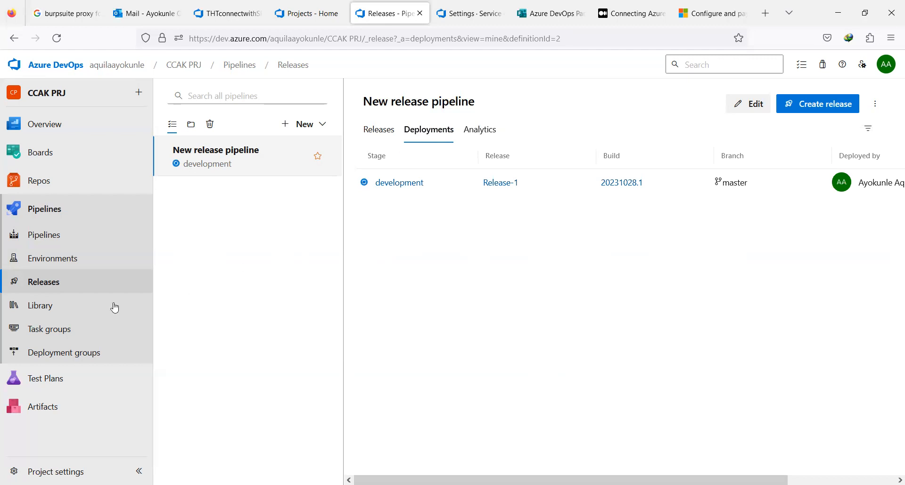
Look over the project's build pipelines, covering the recent ones, all runs and the full list
click(81, 235)
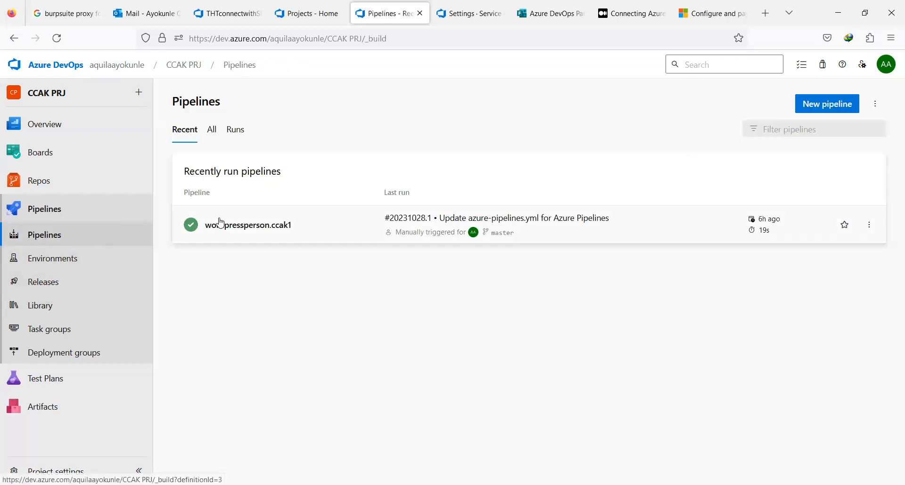
click(231, 136)
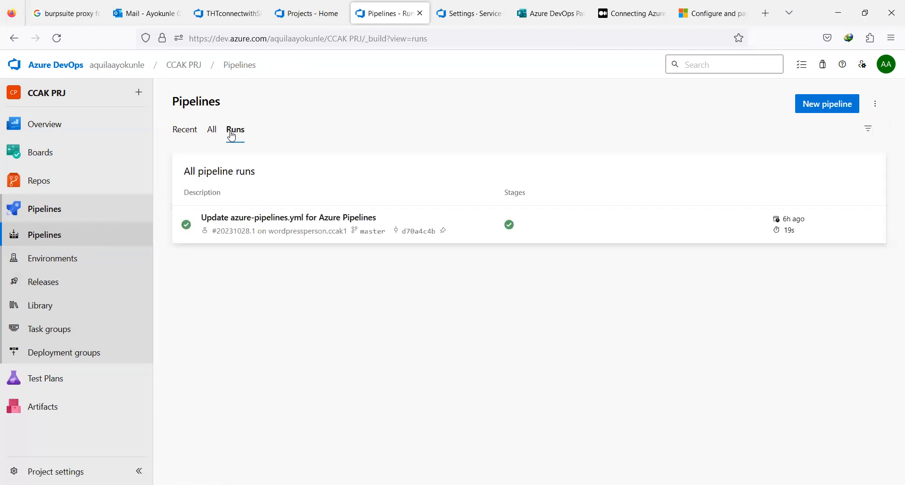
click(213, 134)
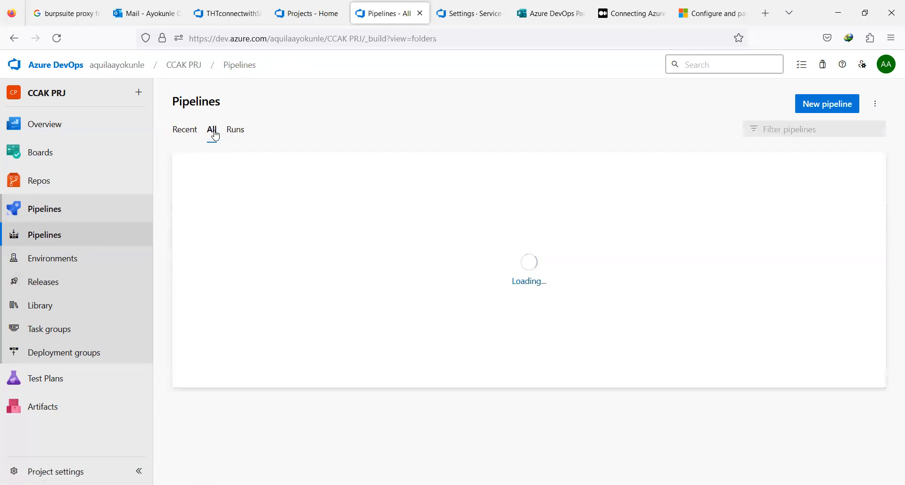
Open Release-1 of the new release pipeline to view its deployment progress
click(90, 290)
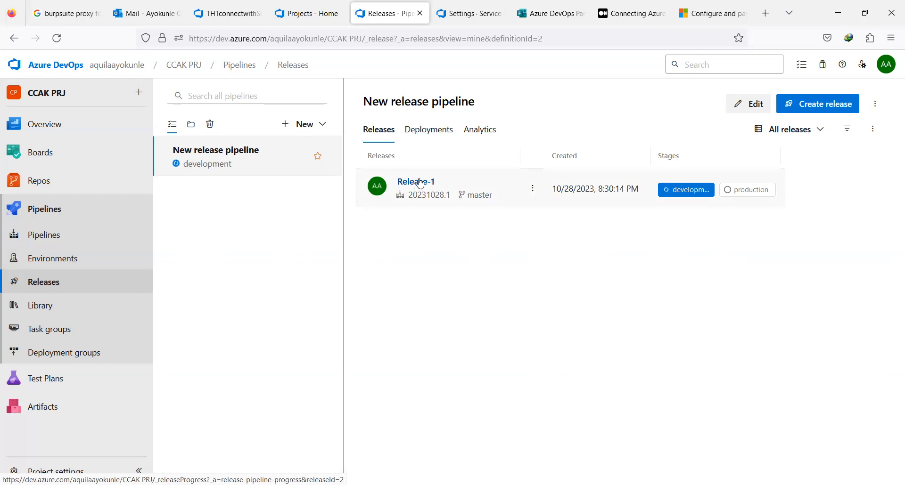
click(420, 183)
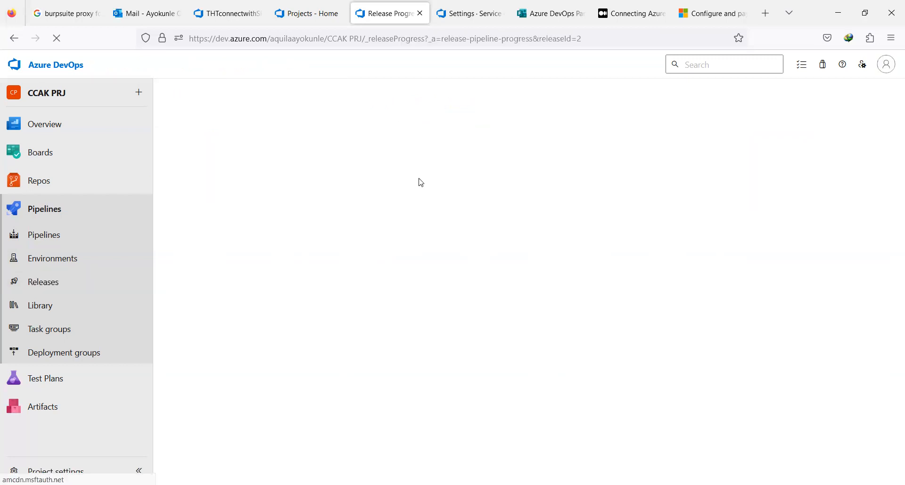